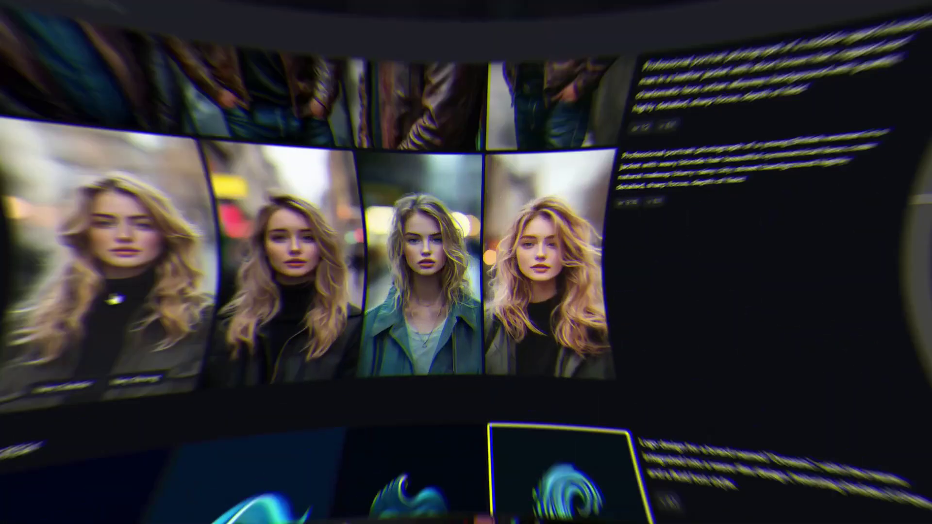
# Look through the gallery of generated portrait photographs and their prompts
pyautogui.scroll(2, 53, 233)
pyautogui.scroll(6, 573, 254)
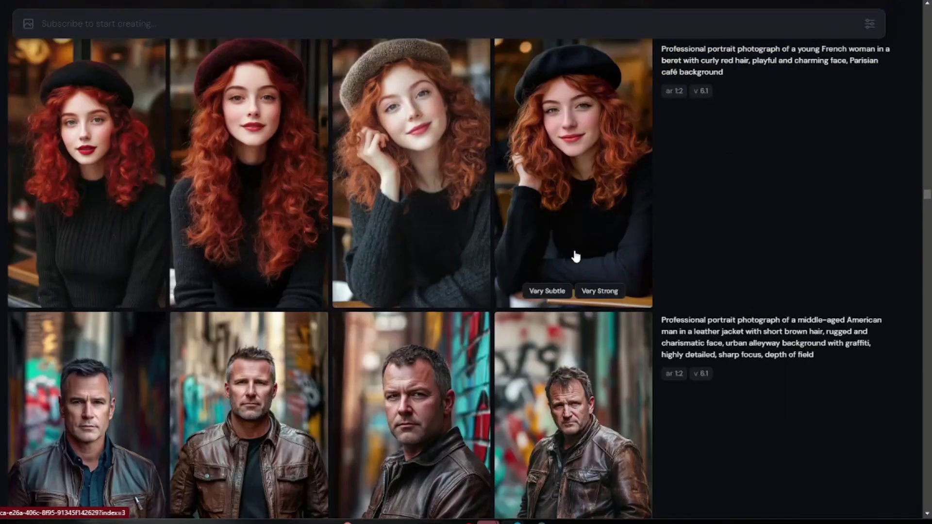
pyautogui.scroll(11, 491, 259)
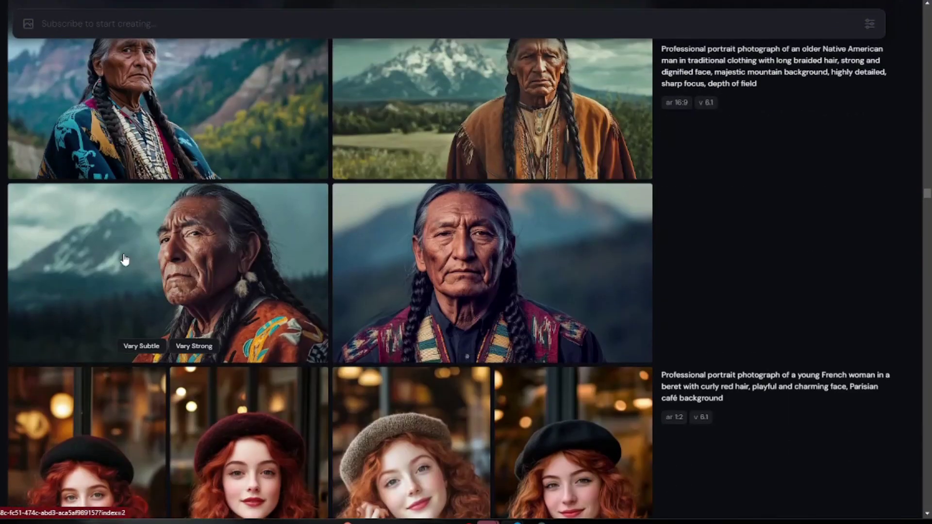
pyautogui.scroll(3, 106, 269)
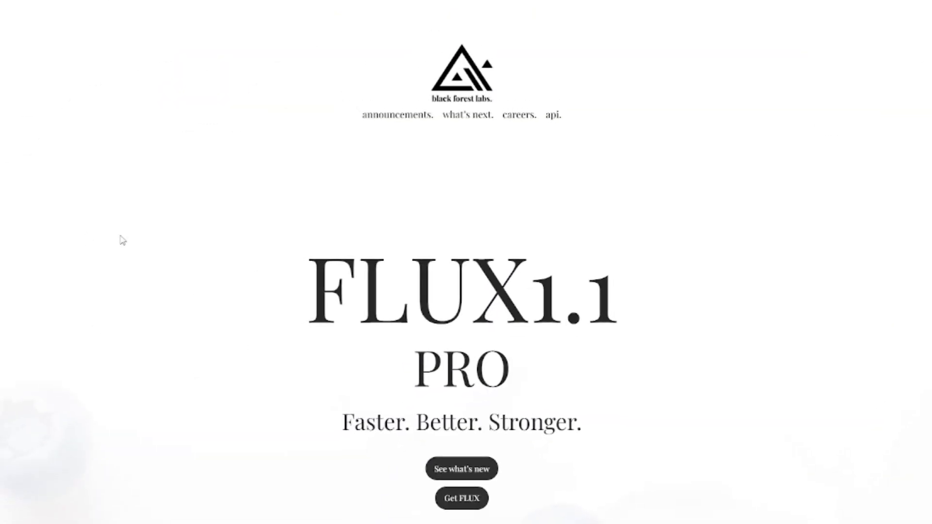
# Look through the FLUX1.1 Pro page on the Black Forest Labs website, including its sample images
pyautogui.scroll(-5, 123, 242)
pyautogui.scroll(-13, 127, 241)
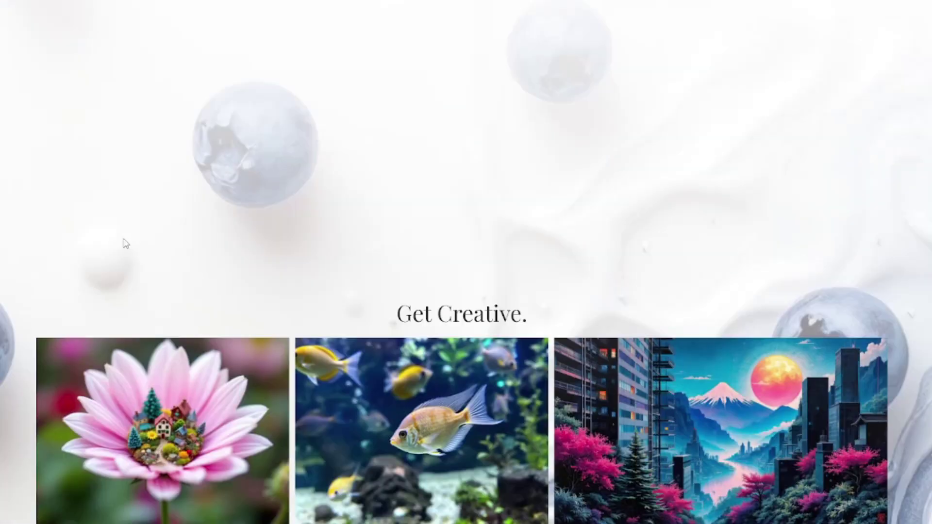
pyautogui.scroll(-13, 46, 240)
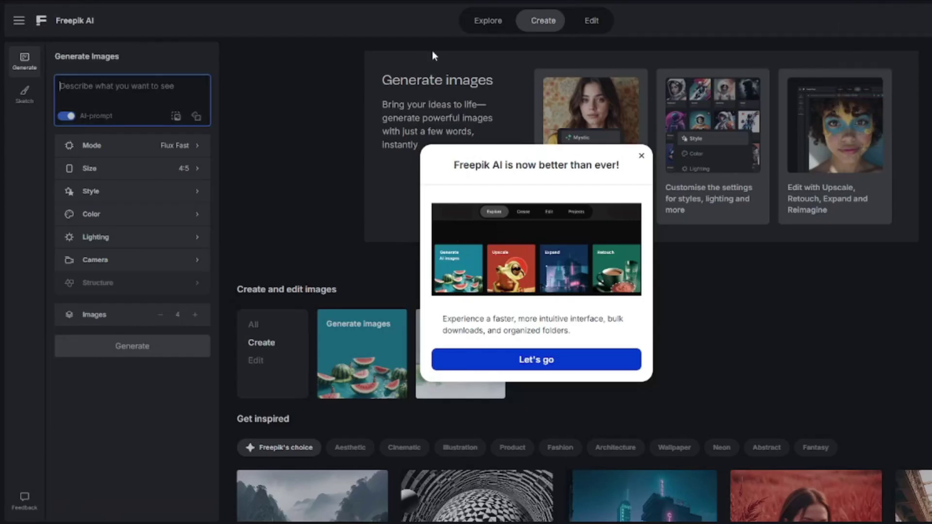
# Dismiss the announcement about the new interface on the Freepik AI image generation page
pyautogui.click(642, 156)
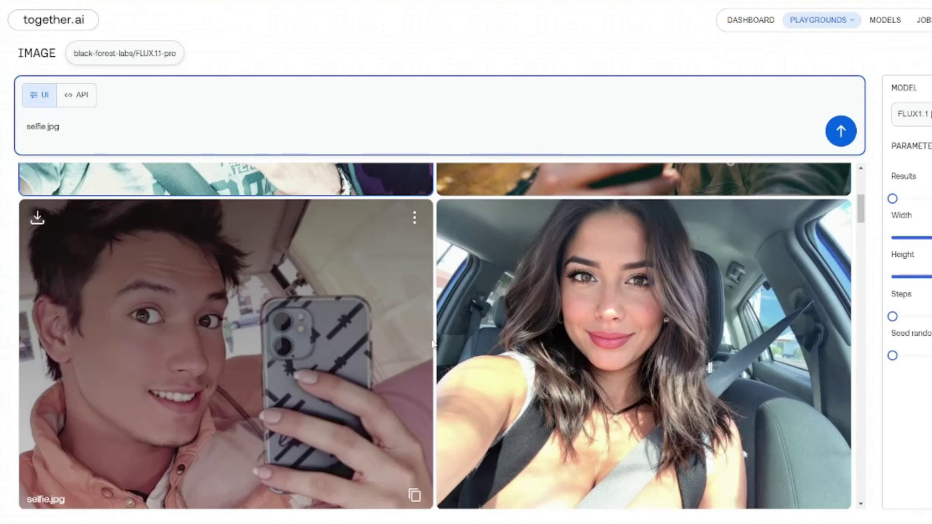
# Look through the images generated from the selfie.jpg prompt in the together.ai playground
pyautogui.scroll(5, 434, 341)
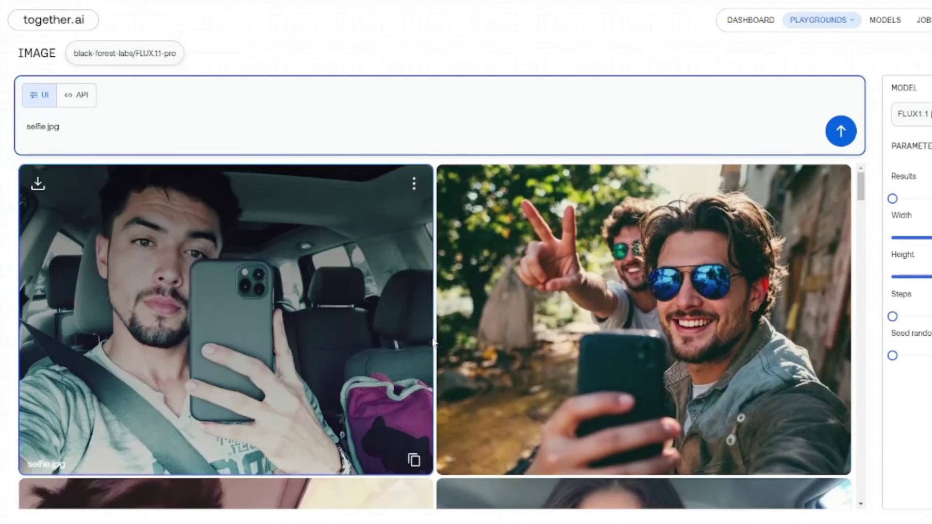
pyautogui.scroll(-15, 434, 341)
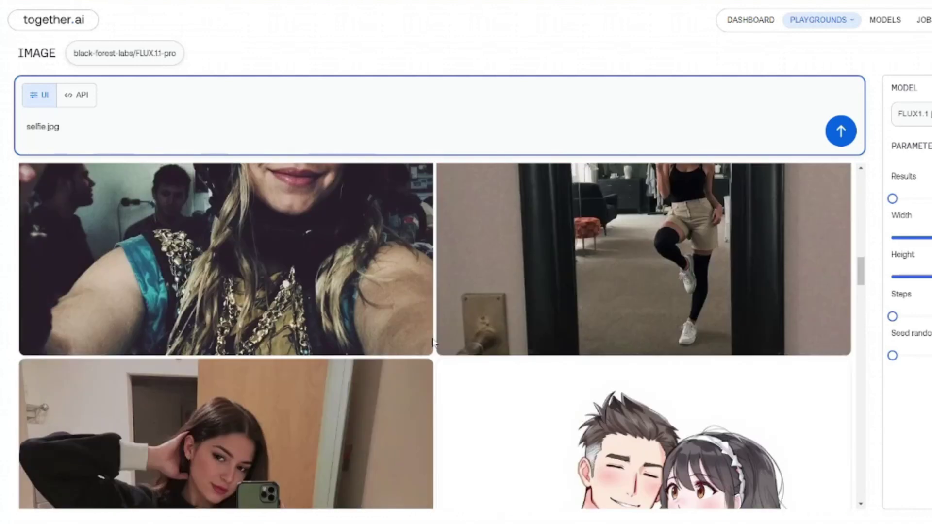
pyautogui.scroll(-10, 433, 342)
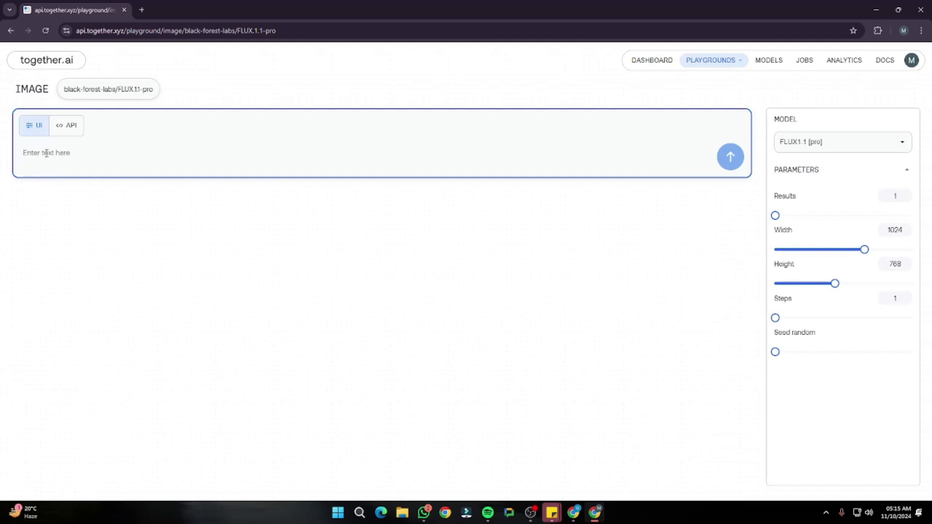
# Generate an image with FLUX1.1 [pro] from the prompt "a woman sitting in the cafe"
pyautogui.write('a woman sittin')
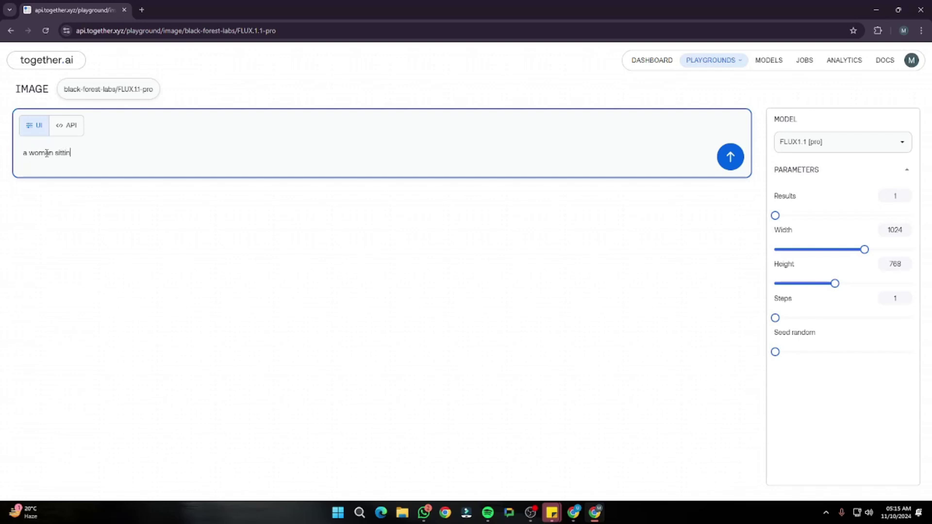
pyautogui.write('g in the cafe')
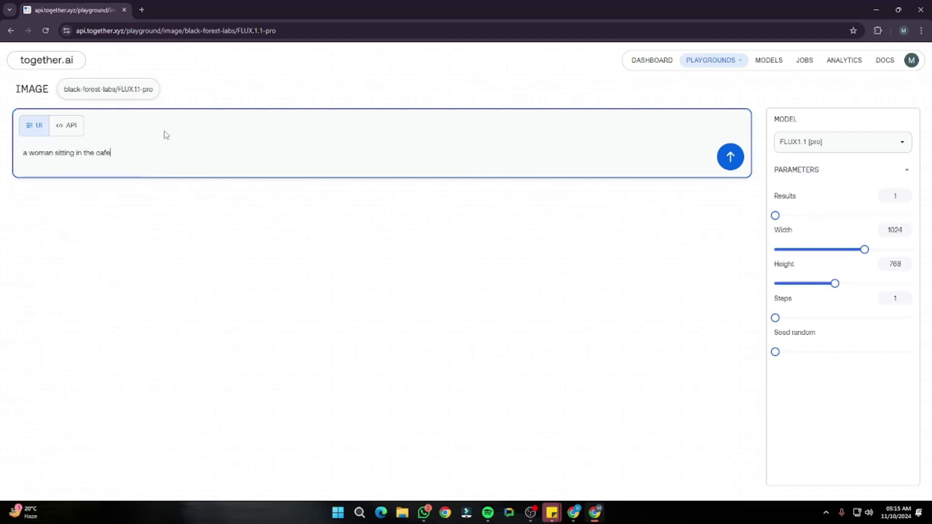
pyautogui.click(730, 156)
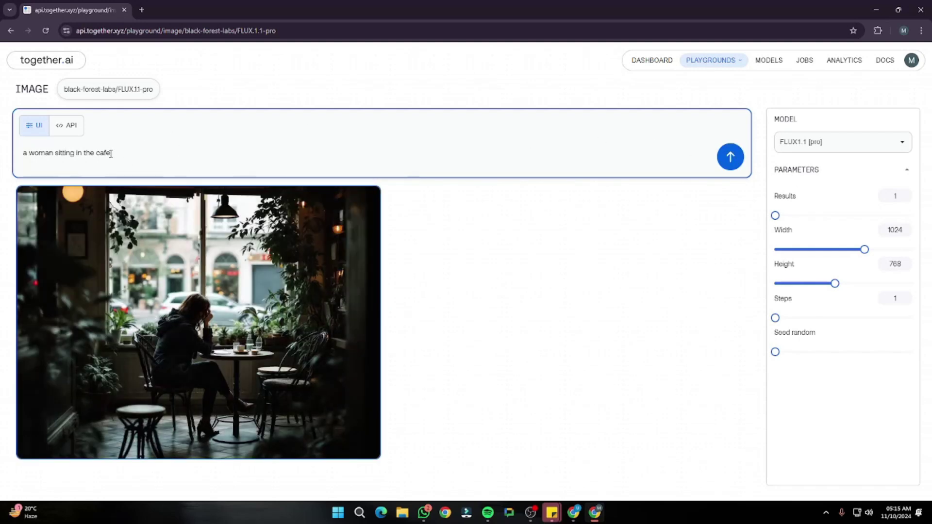
# Extend the prompt to "a woman sitting in the cafe, portrait, close up" and generate a new image
pyautogui.write('tr')
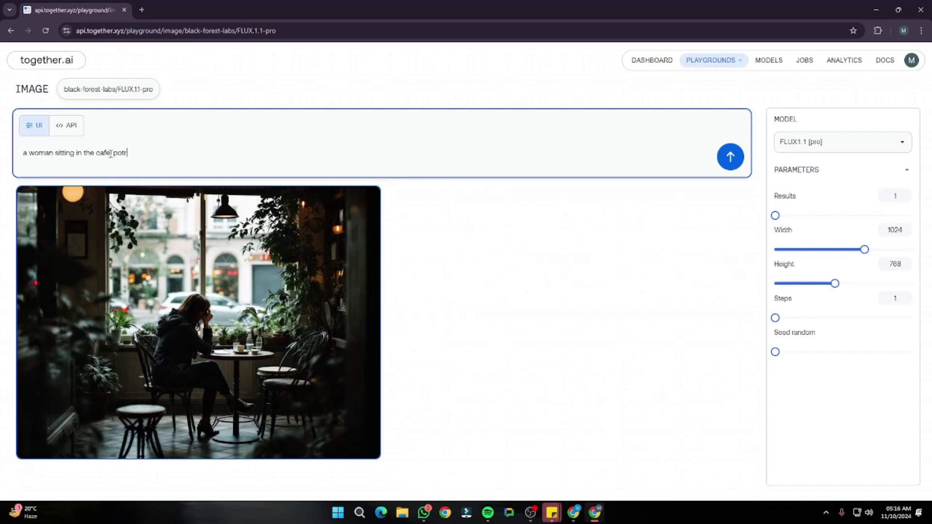
pyautogui.write('ait')
pyautogui.click(124, 152)
pyautogui.write('rait')
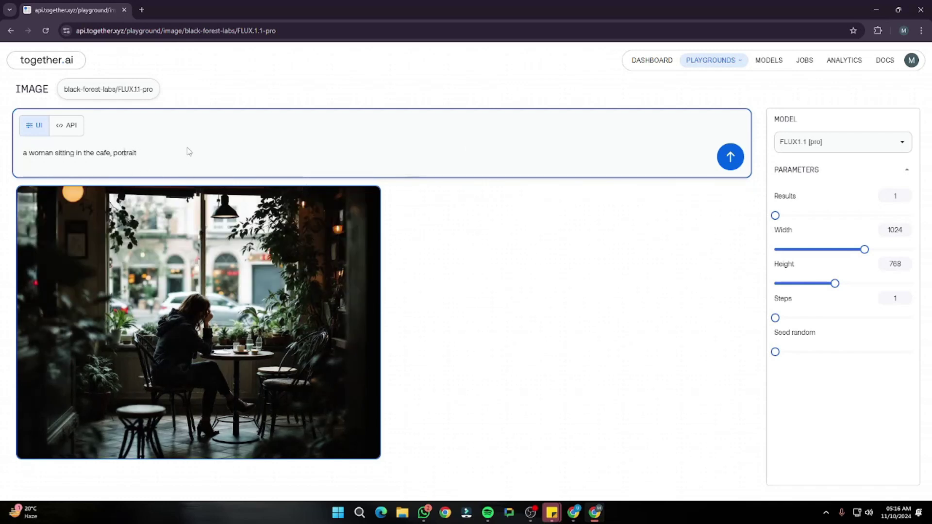
pyautogui.write(', close up')
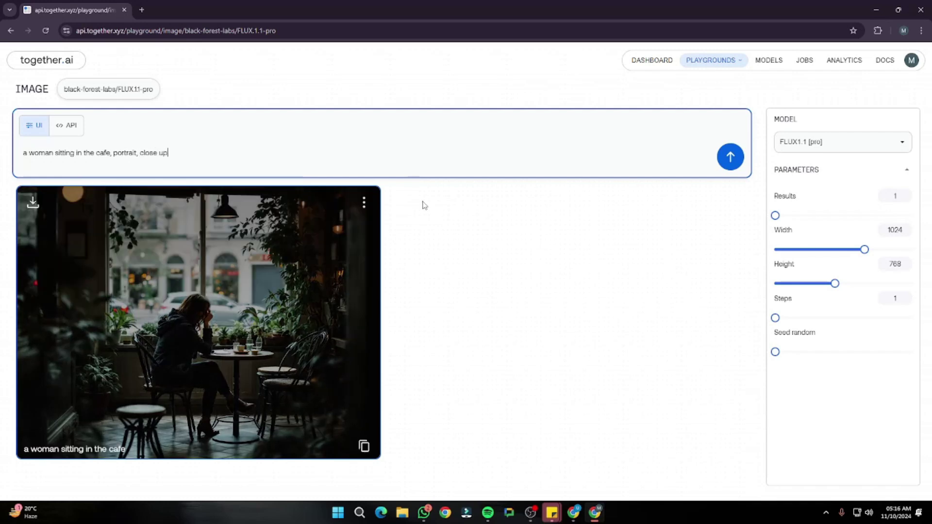
pyautogui.click(730, 156)
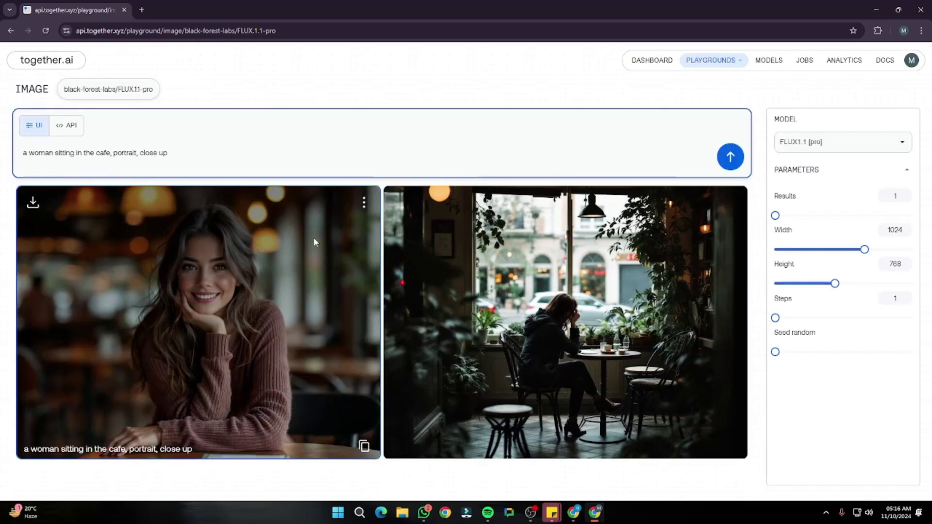
# Download the generated close-up portrait of the woman in the cafe and open the downloaded file
pyautogui.click(363, 202)
pyautogui.click(343, 223)
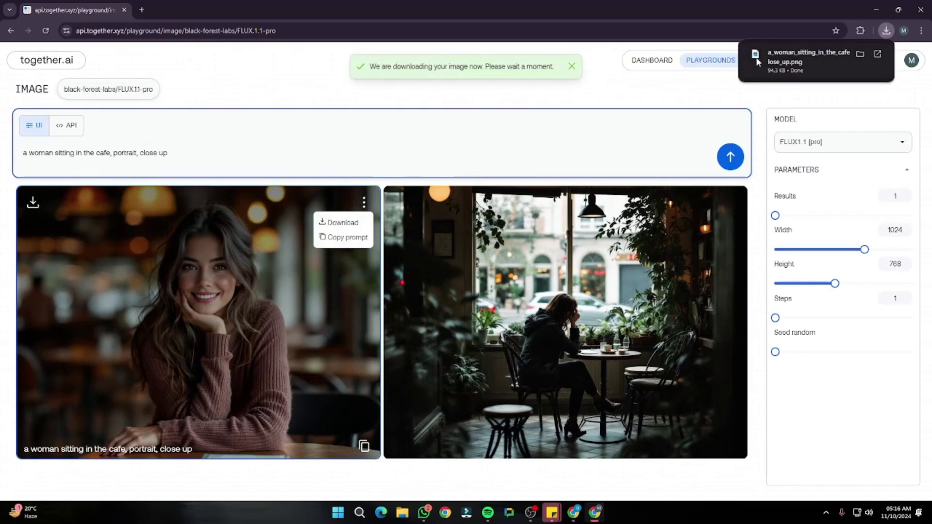
pyautogui.click(806, 53)
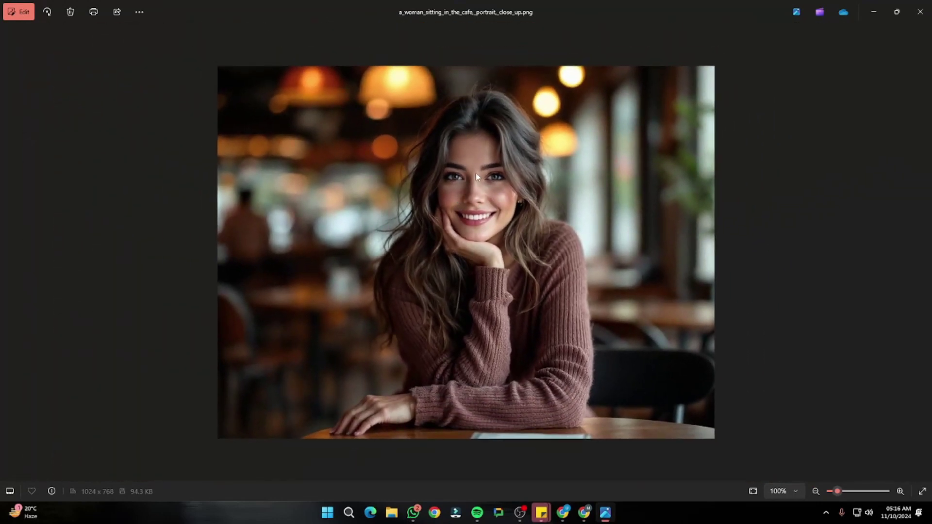
# Examine the face, skin and background of the downloaded cafe portrait up close, and close the image viewer
pyautogui.scroll(3, 438, 304)
pyautogui.moveTo(528, 231); pyautogui.dragTo(534, 275)
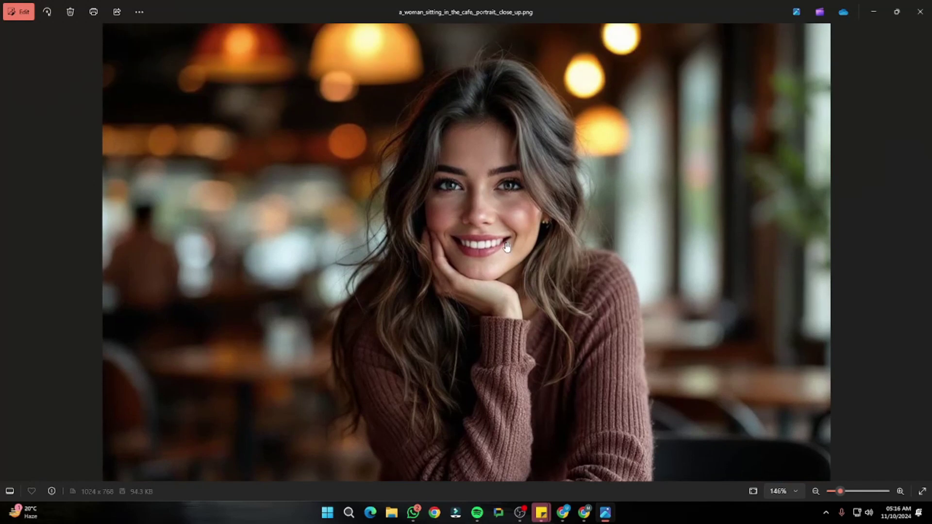
pyautogui.scroll(-3, 506, 247)
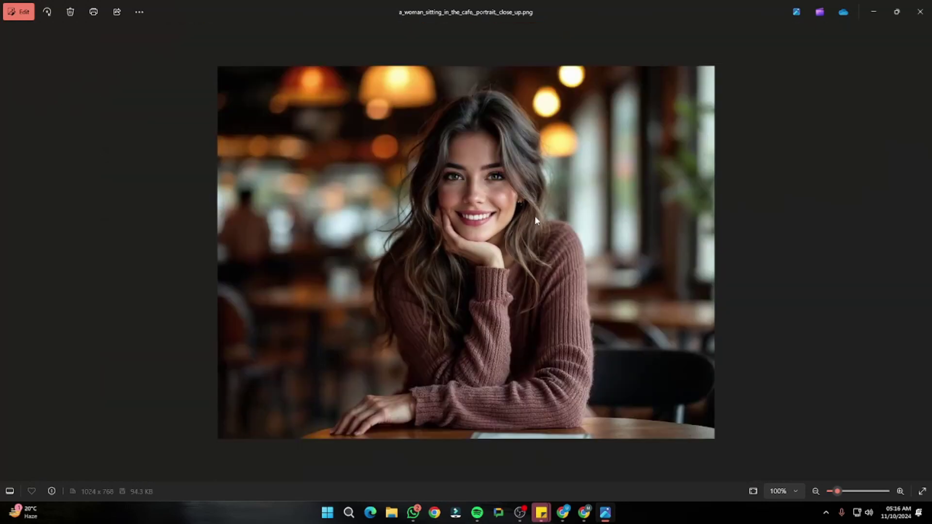
pyautogui.scroll(2, 536, 278)
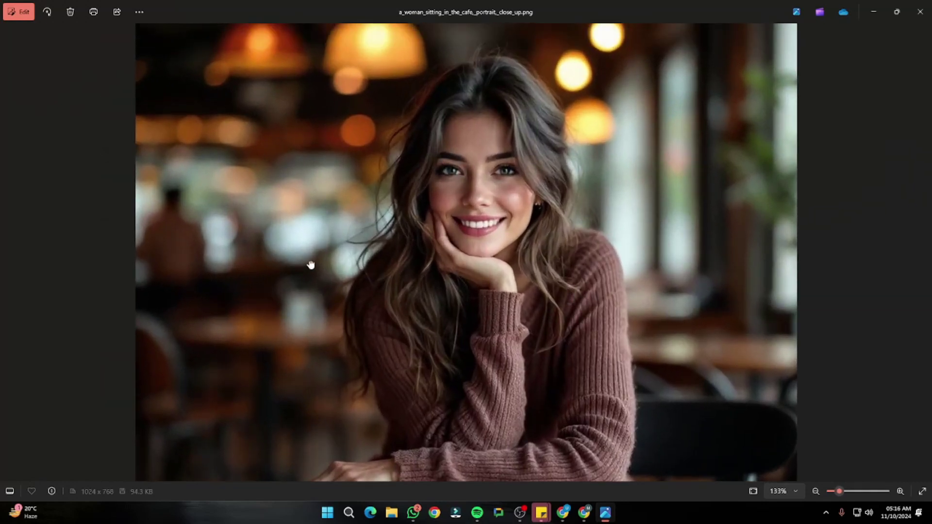
pyautogui.scroll(-2, 383, 241)
pyautogui.scroll(3, 491, 208)
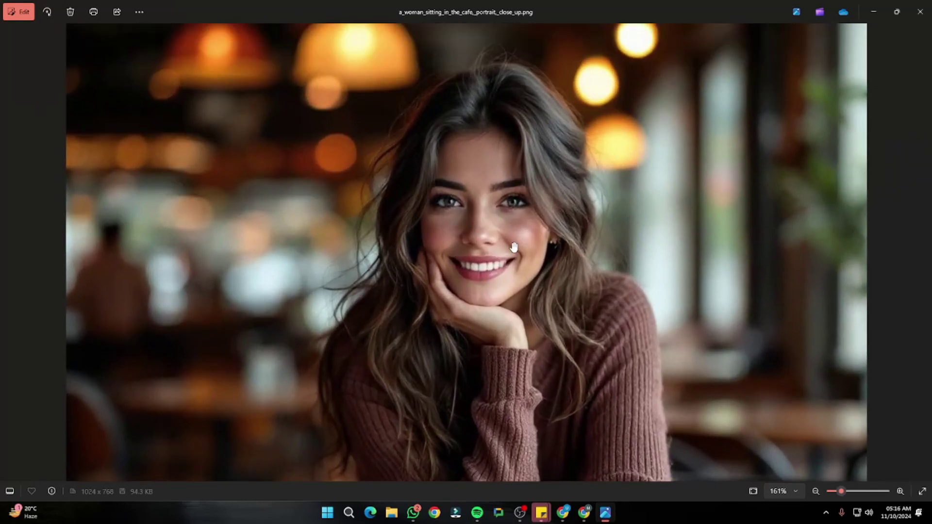
pyautogui.scroll(-3, 515, 245)
pyautogui.scroll(2, 495, 210)
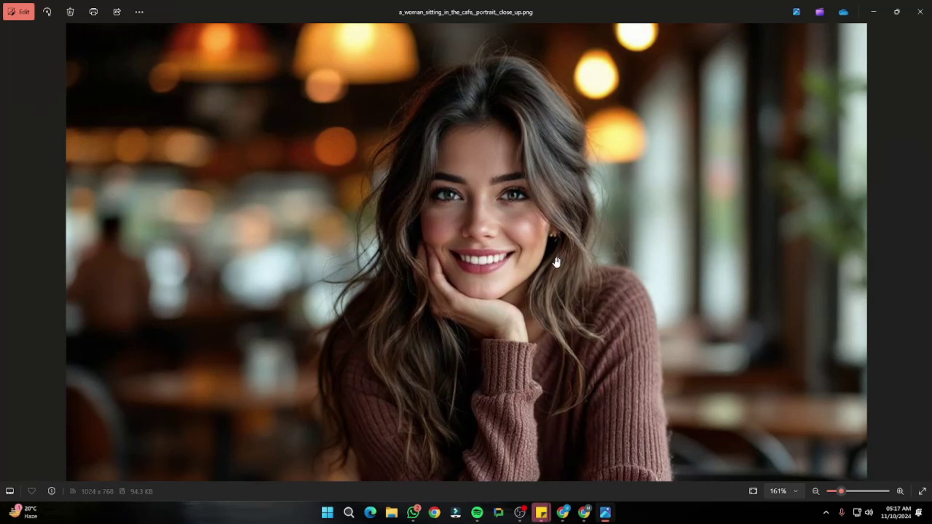
pyautogui.scroll(-2, 556, 259)
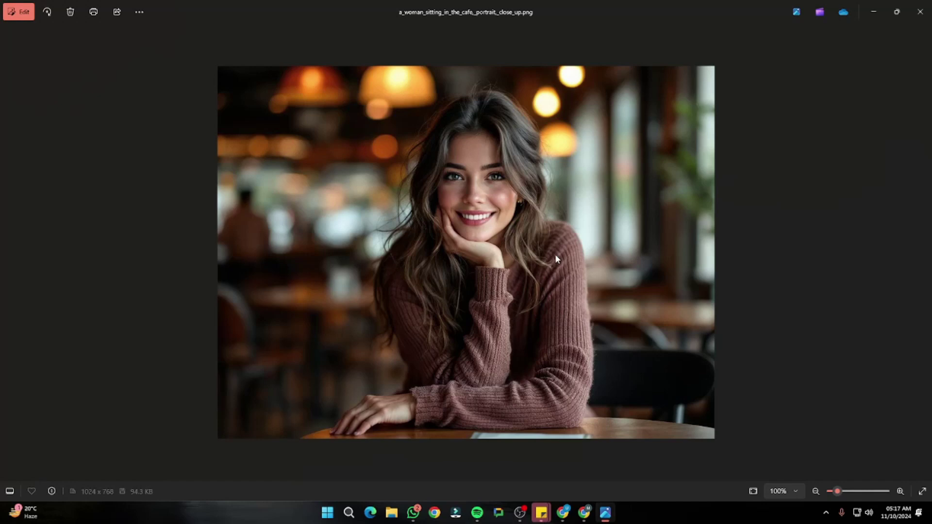
pyautogui.hotkey('alt', 'F4')
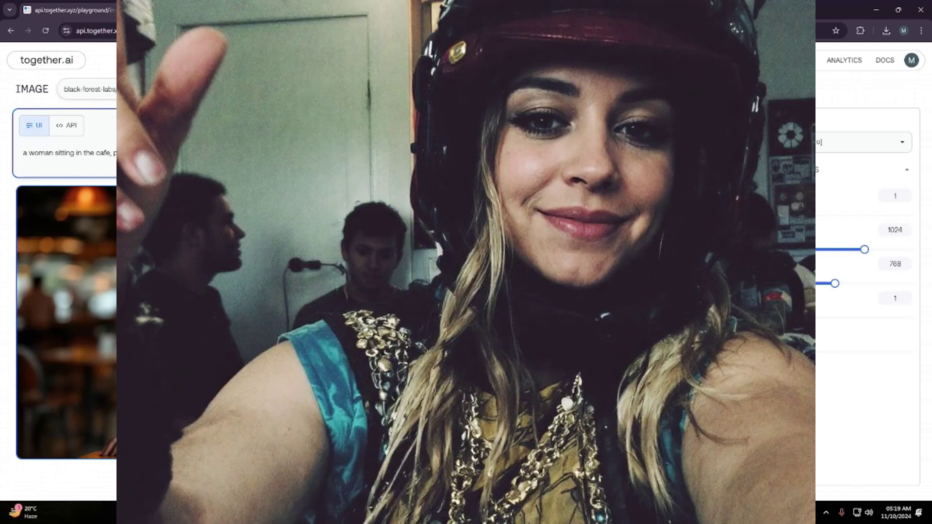
# Clear the cafe prompt from the playground and minimize the IMG001.jpg photo window
pyautogui.moveTo(117, 154); pyautogui.dragTo(15, 165)
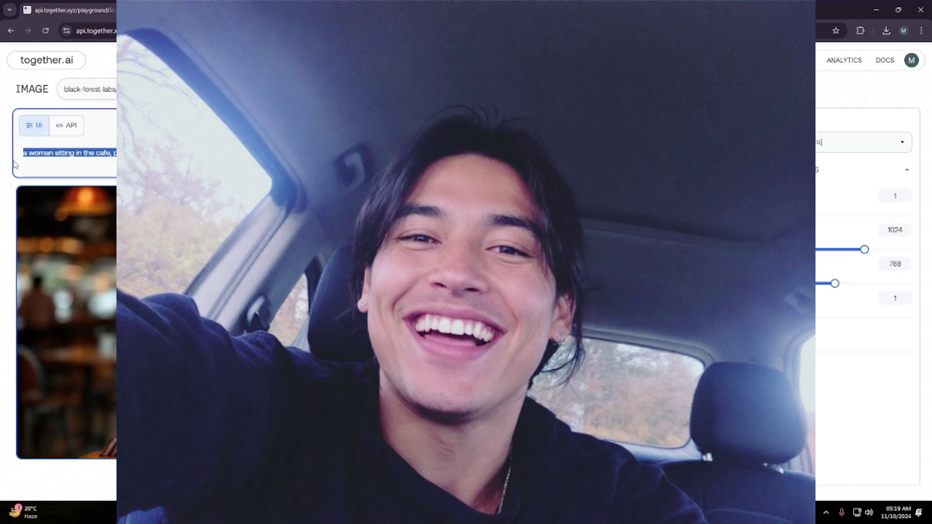
pyautogui.press('BackSpace')
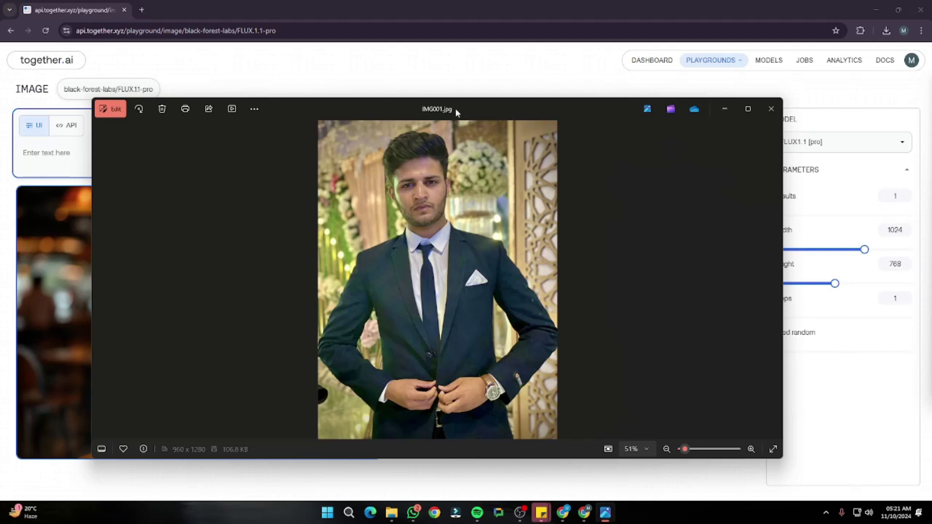
pyautogui.moveTo(455, 109); pyautogui.dragTo(420, 108)
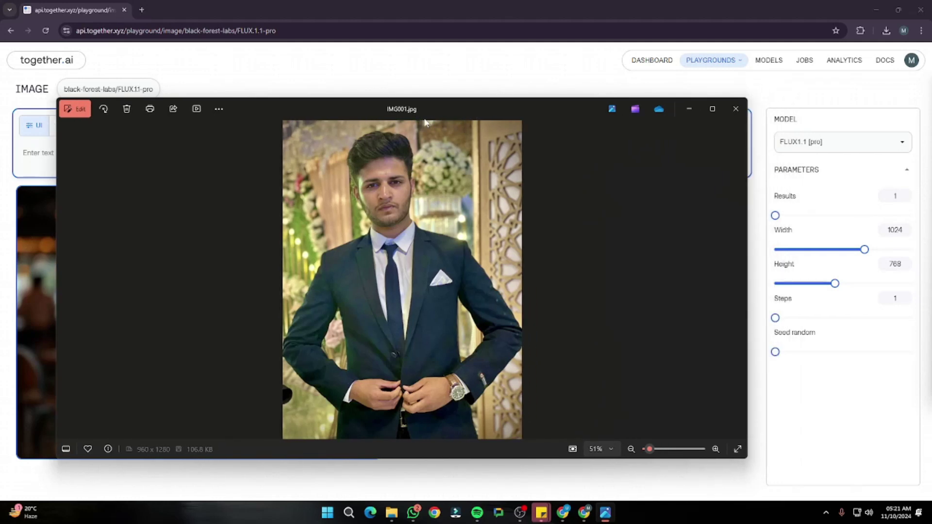
pyautogui.click(689, 109)
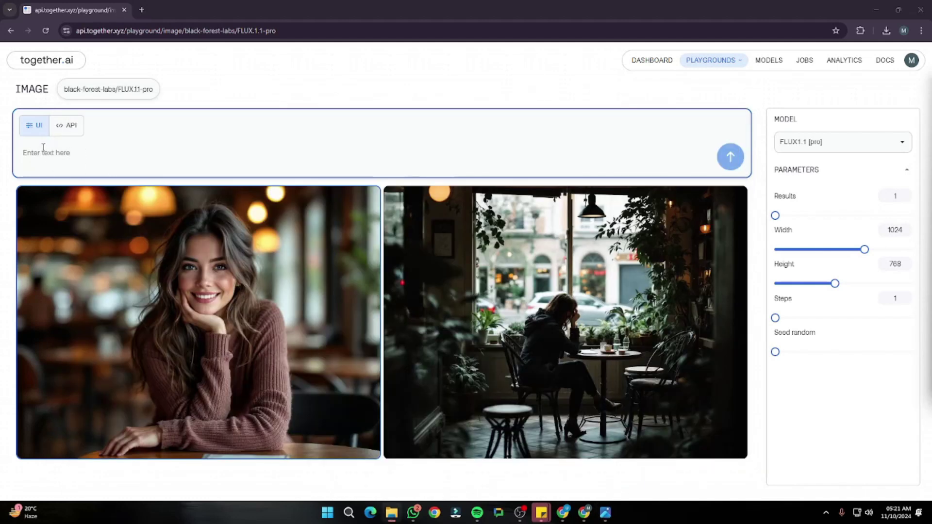
# Enter a prompt made of the camera file name IMG_1016.CR2 and the words "a woman"
pyautogui.click(57, 153)
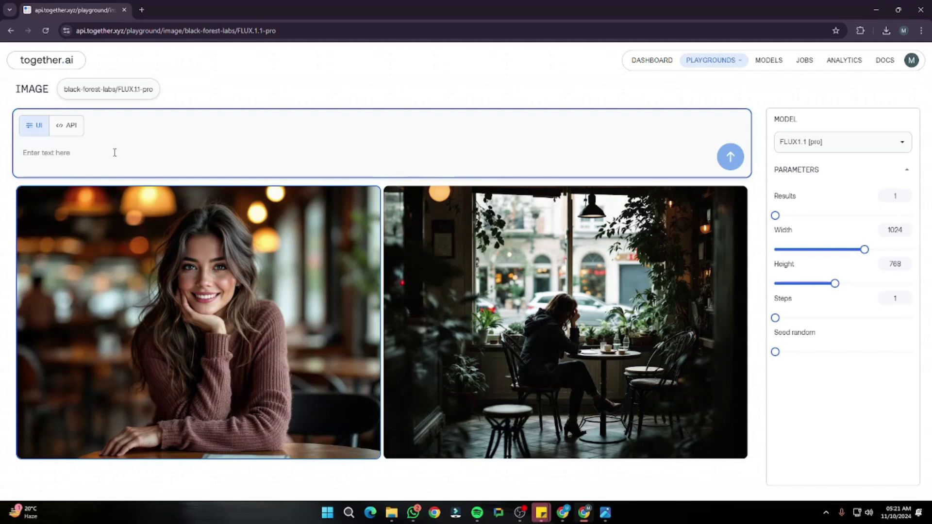
pyautogui.write('IMG')
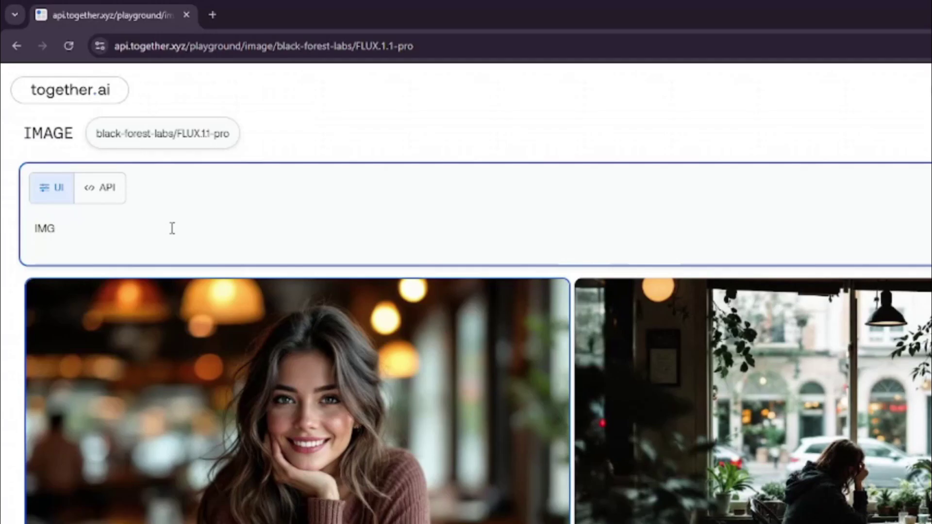
pyautogui.write('_')
pyautogui.write('1016.CR@')
pyautogui.press('BackSpace')
pyautogui.write('2')
pyautogui.moveTo(82, 228); pyautogui.dragTo(108, 228)
pyautogui.click(122, 228)
pyautogui.write('a woman')
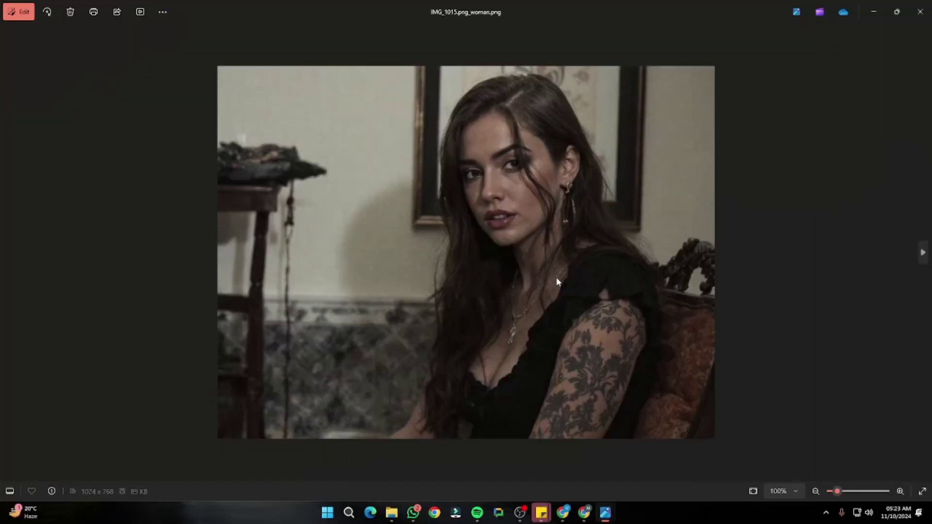
# Examine the details of the woman's face and surroundings in IMG_1015.png_woman.png
pyautogui.scroll(5, 507, 262)
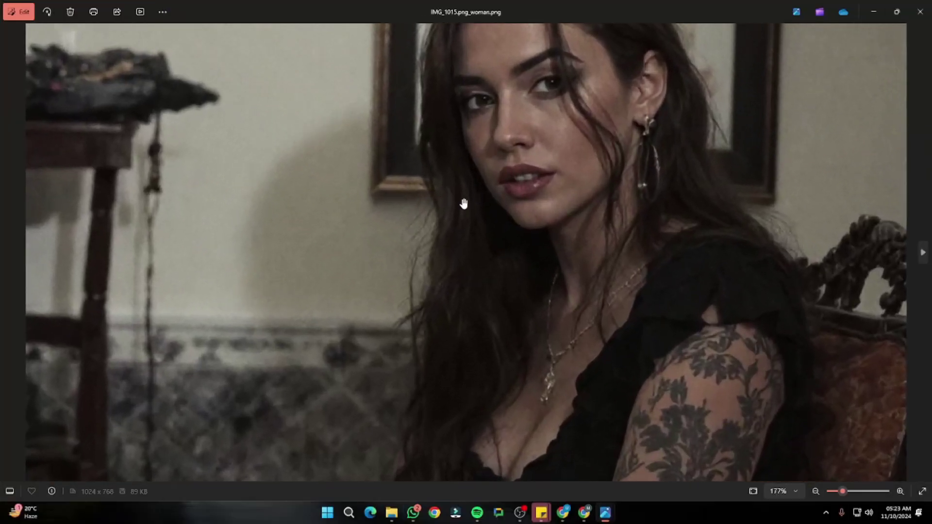
pyautogui.scroll(-4, 409, 272)
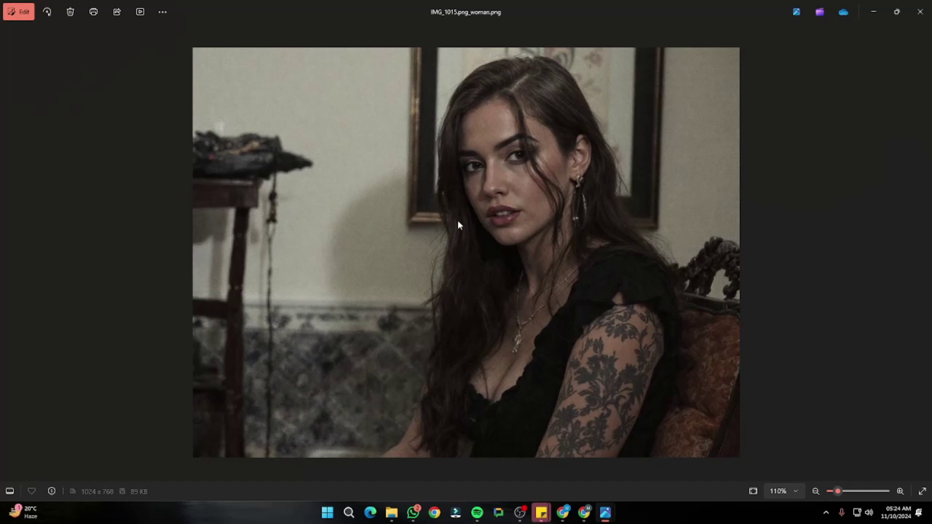
pyautogui.scroll(4, 579, 203)
pyautogui.scroll(-2, 566, 208)
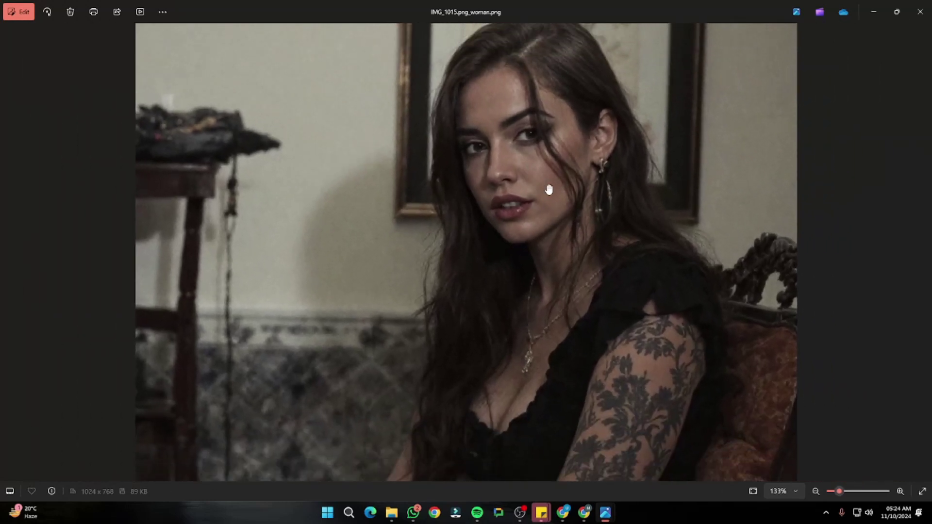
# Compare the woman's face in IMG_1015.png_woman.png with the cafe close-up portrait, examining skin and lighting in both
pyautogui.scroll(2, 549, 190)
pyautogui.scroll(-3, 530, 179)
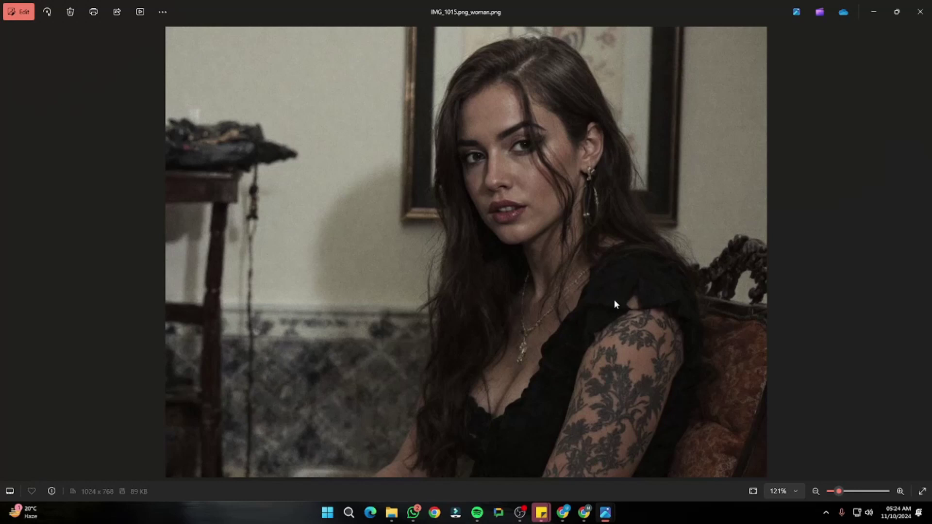
pyautogui.press('Right')
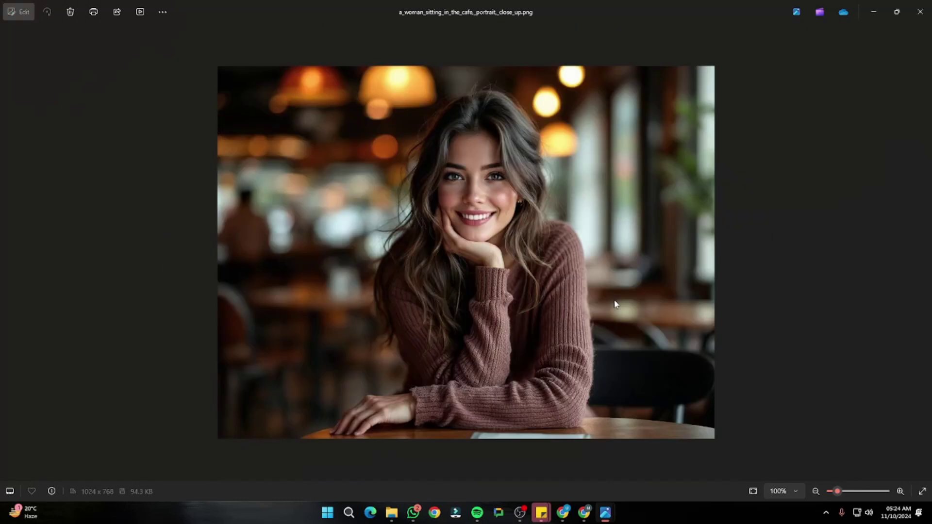
pyautogui.scroll(1, 516, 218)
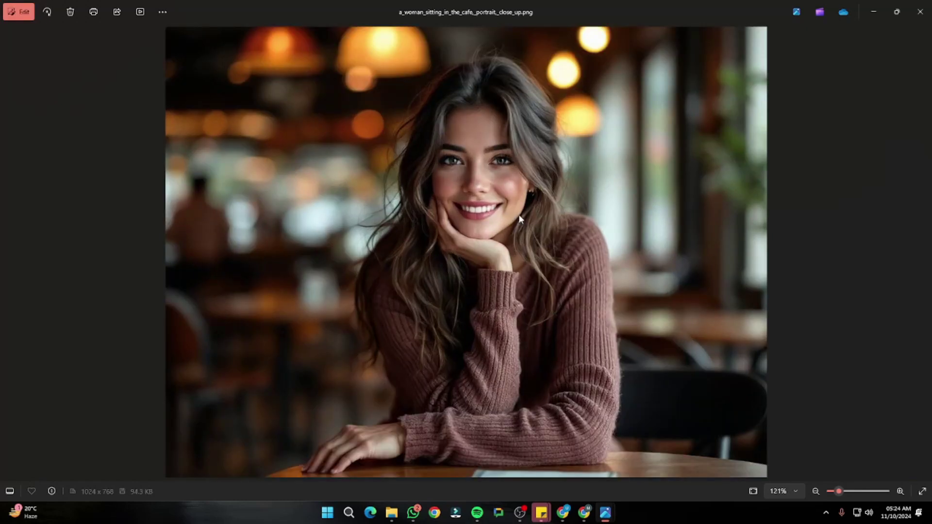
pyautogui.press('Left')
pyautogui.press('Right')
pyautogui.press('Left')
pyautogui.scroll(5, 529, 225)
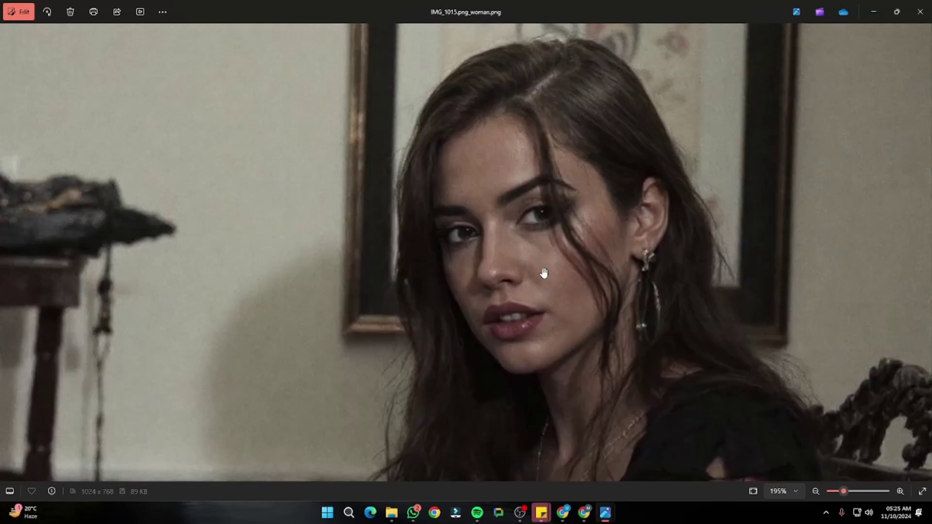
pyautogui.scroll(-5, 543, 270)
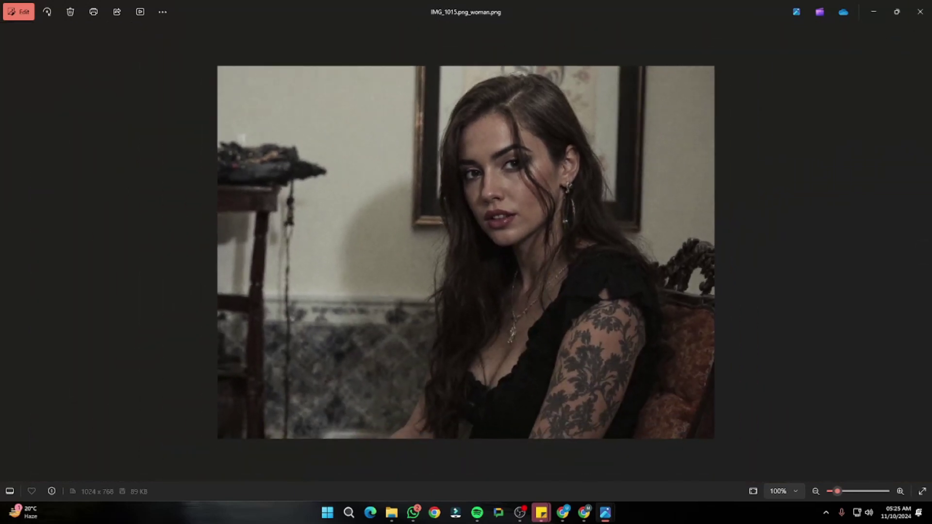
# Switch back to the together.ai playground and examine the file number 1016 in the IMG_1016.CR2 prompt
pyautogui.moveTo(578, 520)
pyautogui.click(537, 466)
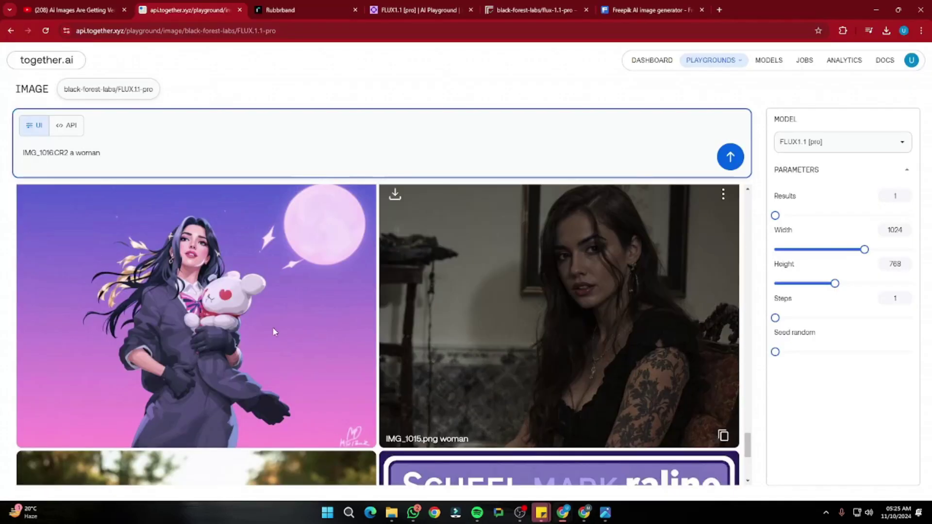
pyautogui.scroll(5, 320, 349)
pyautogui.scroll(-3, 434, 304)
pyautogui.moveTo(114, 153); pyautogui.dragTo(188, 152)
pyautogui.click(23, 154)
pyautogui.click(42, 152)
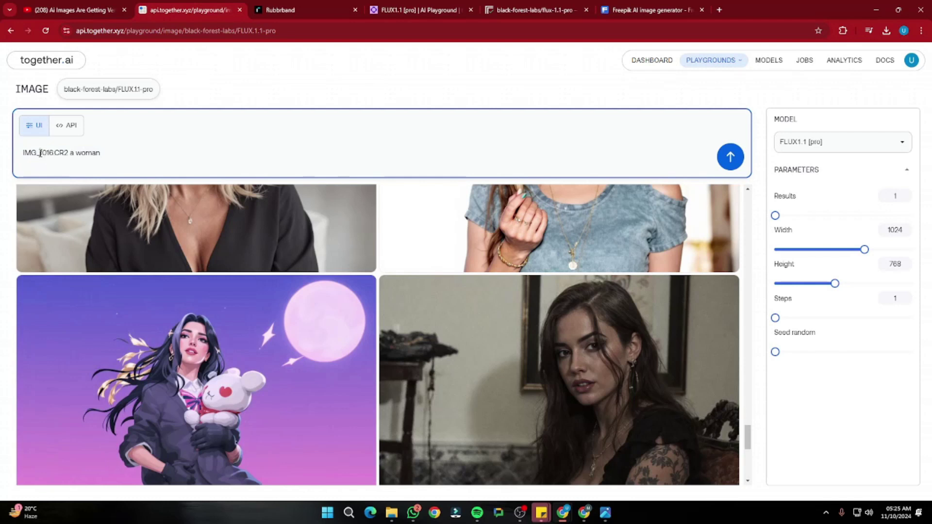
pyautogui.moveTo(40, 152); pyautogui.dragTo(54, 152)
# Review the generated IMG_4098.png woman illustration and the neighbouring woman portraits in the playground's results
pyautogui.scroll(-3, 93, 314)
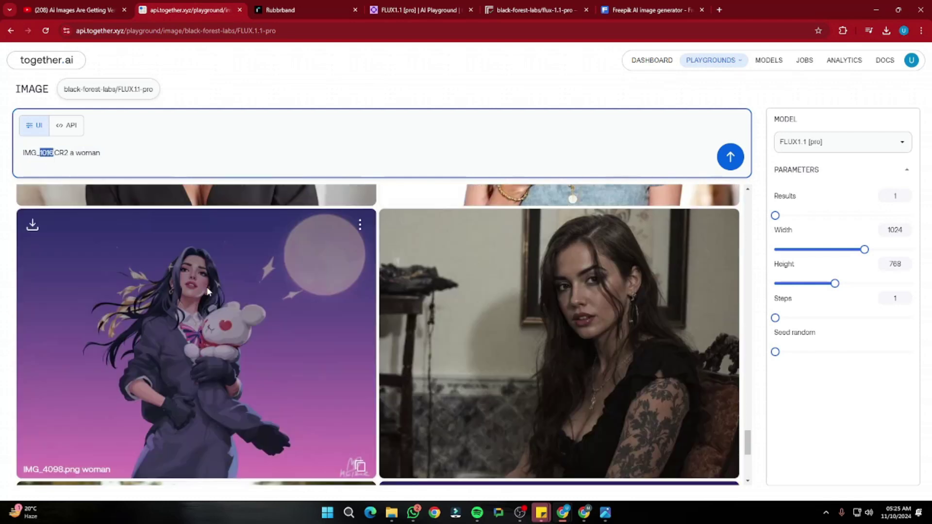
pyautogui.click(47, 341)
pyautogui.doubleClick(55, 342)
pyautogui.scroll(3, 56, 341)
pyautogui.scroll(-2, 180, 316)
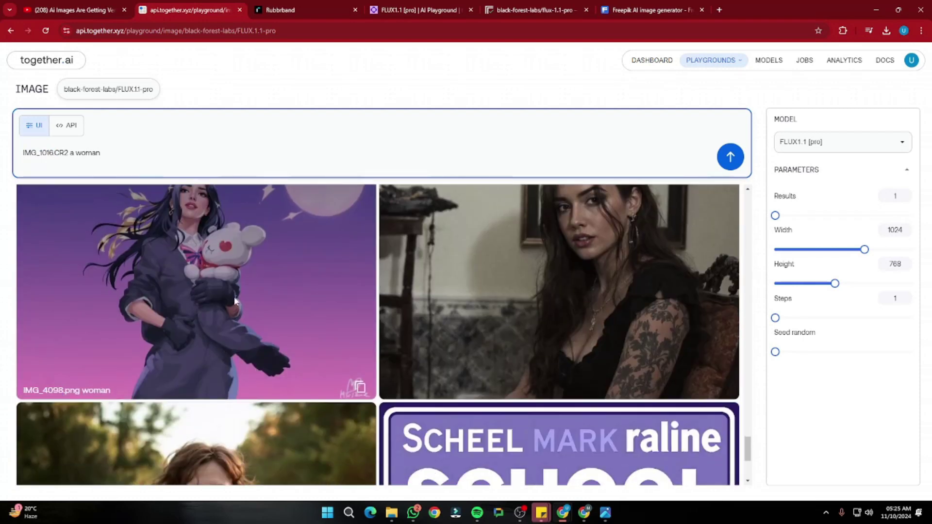
pyautogui.scroll(1, 102, 314)
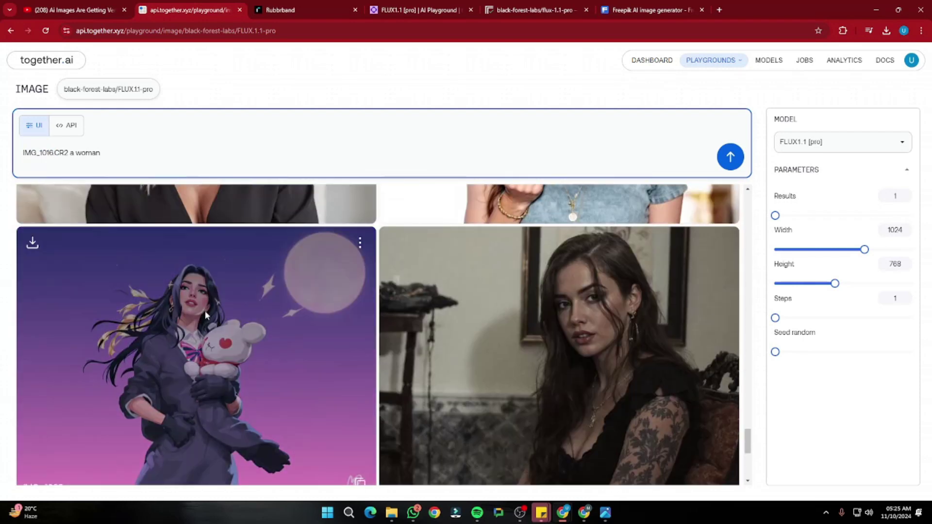
pyautogui.scroll(5, 297, 341)
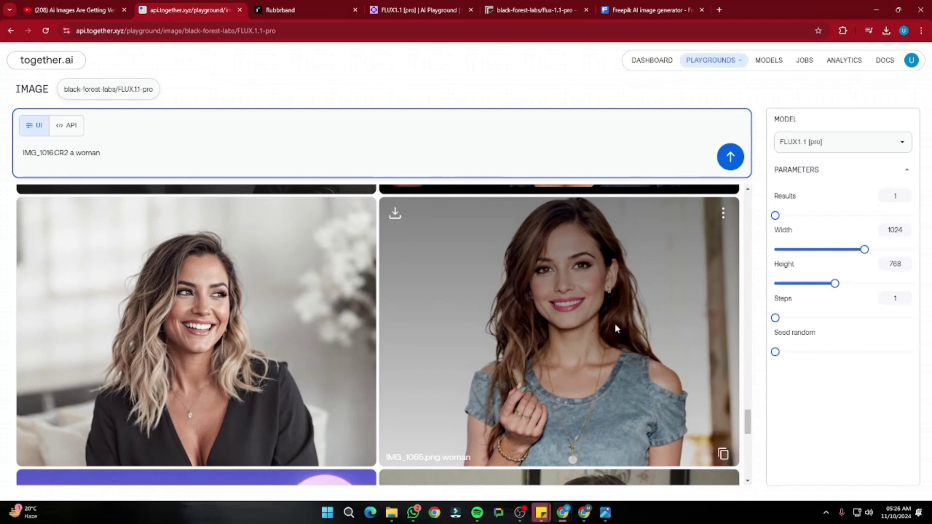
# Download the IMG_1065.png woman portrait, examine her face up close, and close the image viewer
pyautogui.click(395, 213)
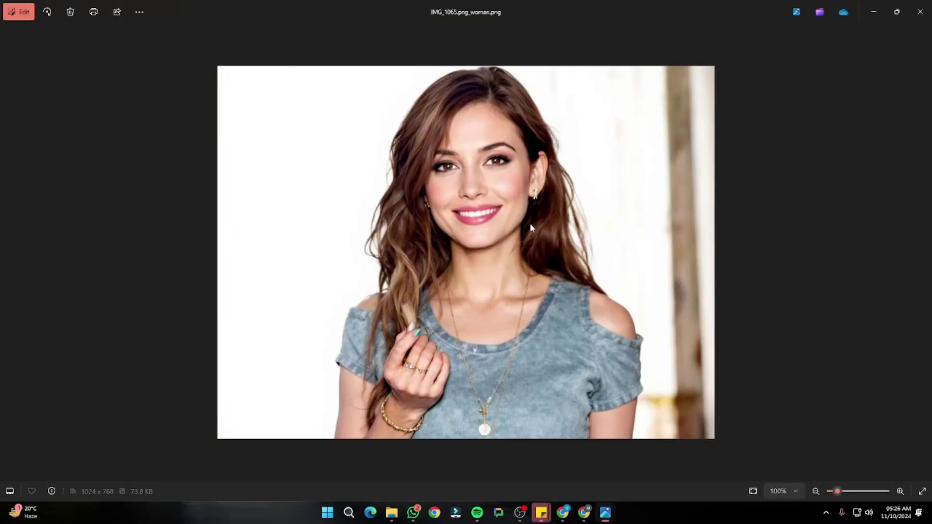
pyautogui.scroll(-3, 505, 187)
pyautogui.scroll(2, 472, 182)
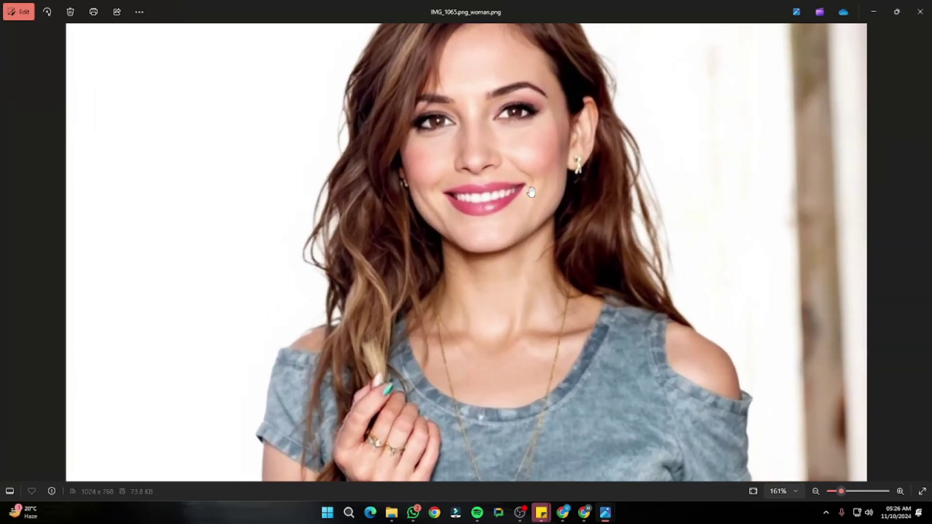
pyautogui.scroll(-2, 764, 127)
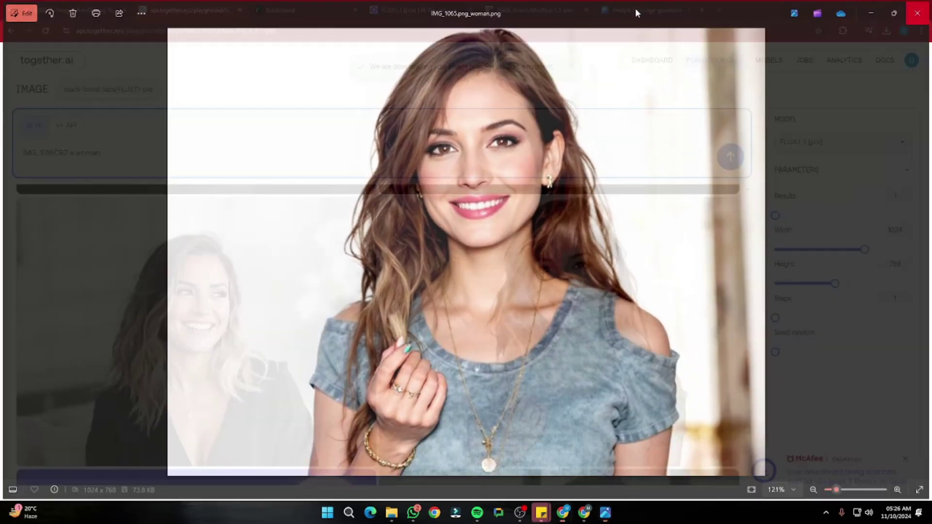
pyautogui.click(919, 12)
# Download and open the IMG_1012.png woman portrait, examine her face up close, and close the image viewer
pyautogui.click(32, 212)
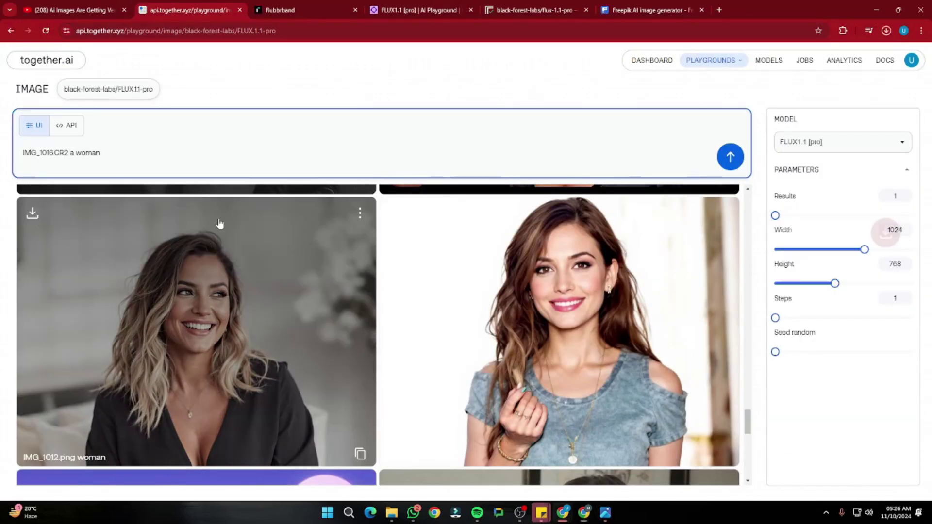
pyautogui.click(885, 32)
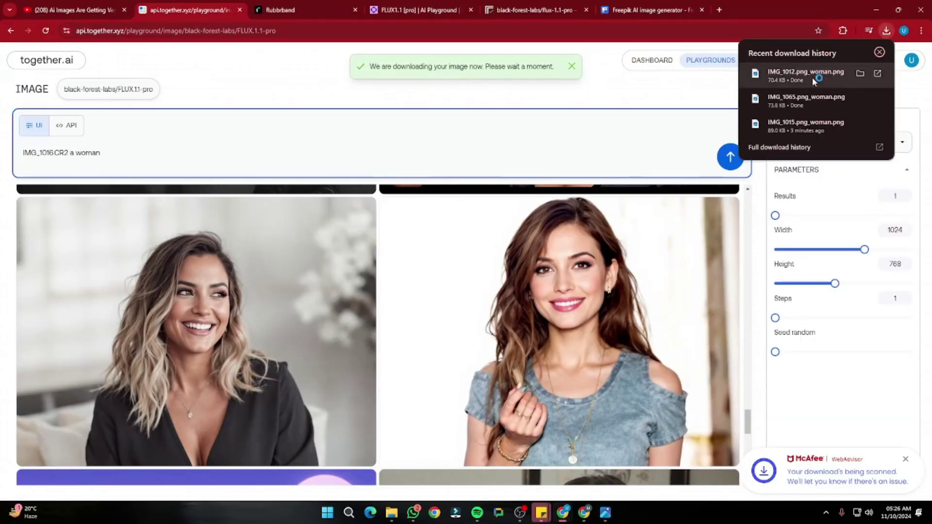
pyautogui.click(796, 76)
pyautogui.scroll(2, 436, 272)
pyautogui.scroll(-2, 476, 243)
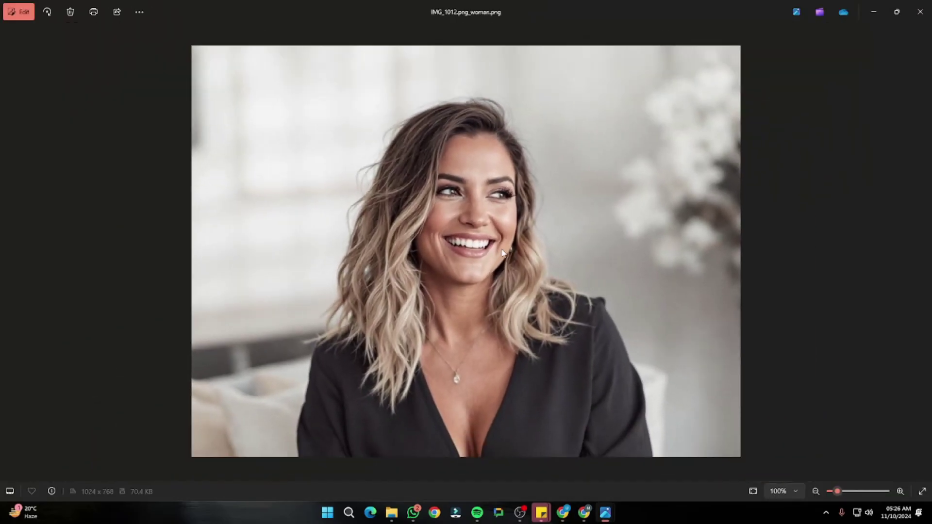
pyautogui.scroll(2, 516, 212)
pyautogui.scroll(-2, 516, 212)
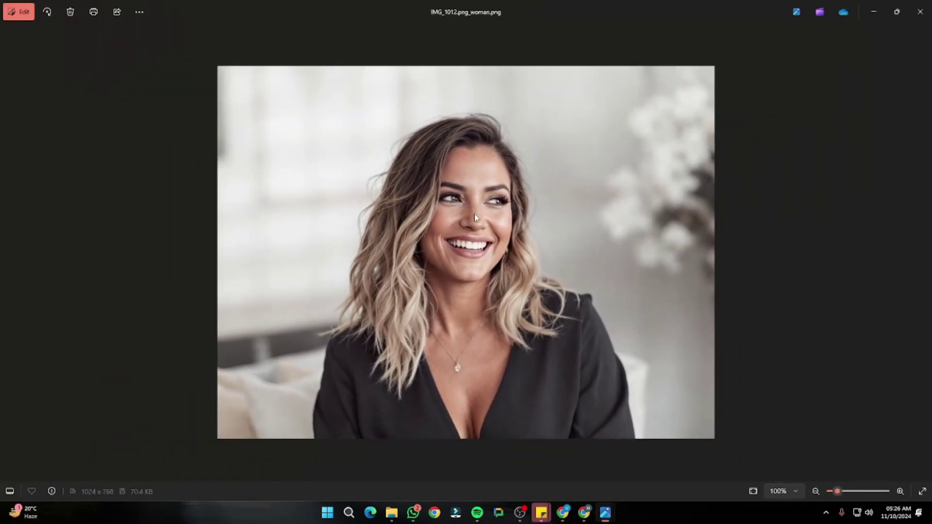
pyautogui.click(920, 12)
# Download the dark IMG_1311.png woman image from the results, examine it in the image viewer, and close it
pyautogui.scroll(-5, 179, 252)
pyautogui.scroll(2, 114, 338)
pyautogui.scroll(-2, 73, 394)
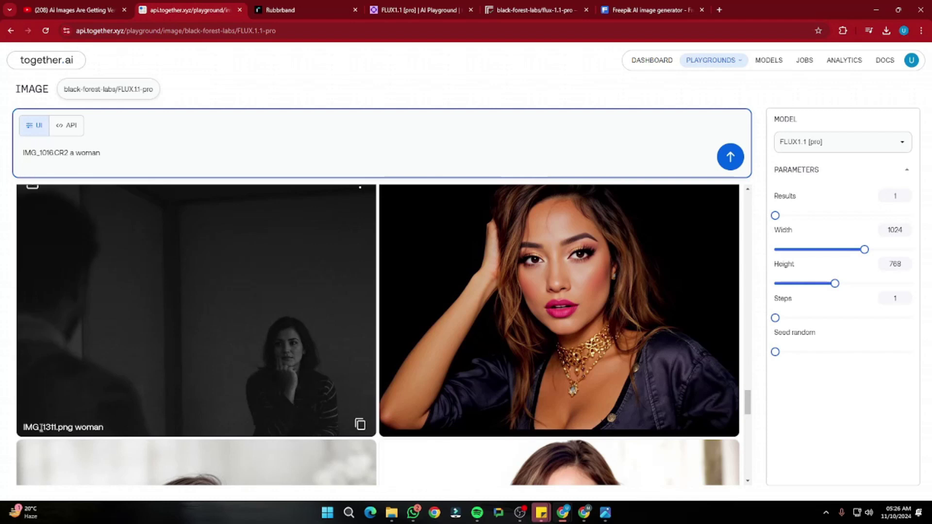
pyautogui.scroll(1, 315, 301)
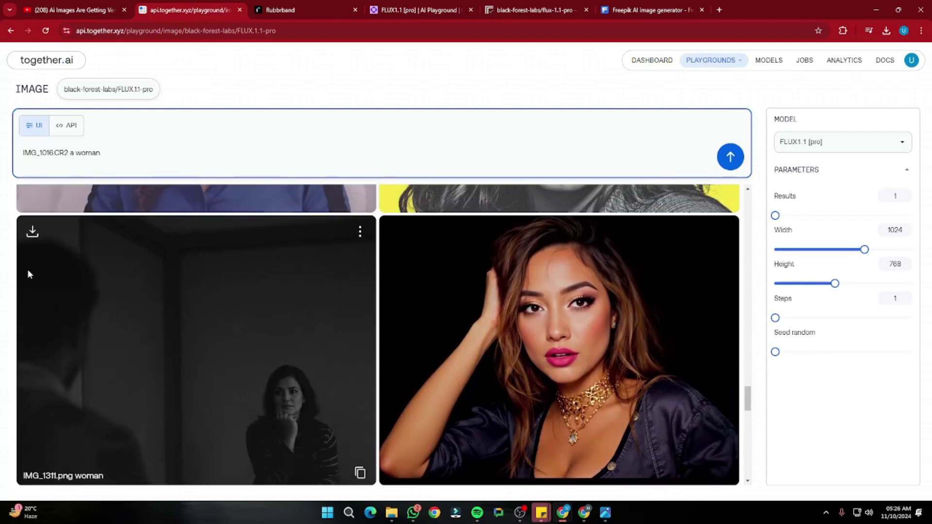
pyautogui.click(32, 231)
pyautogui.click(812, 60)
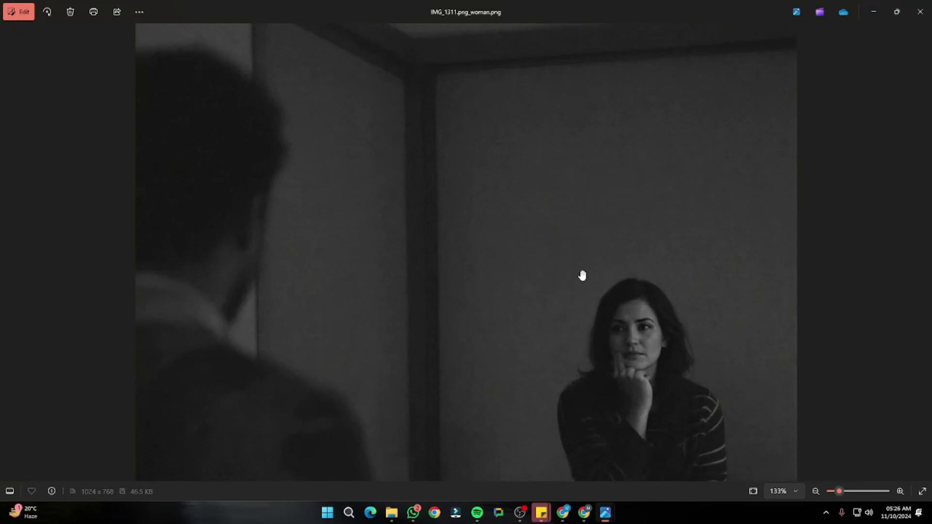
pyautogui.scroll(-1, 580, 273)
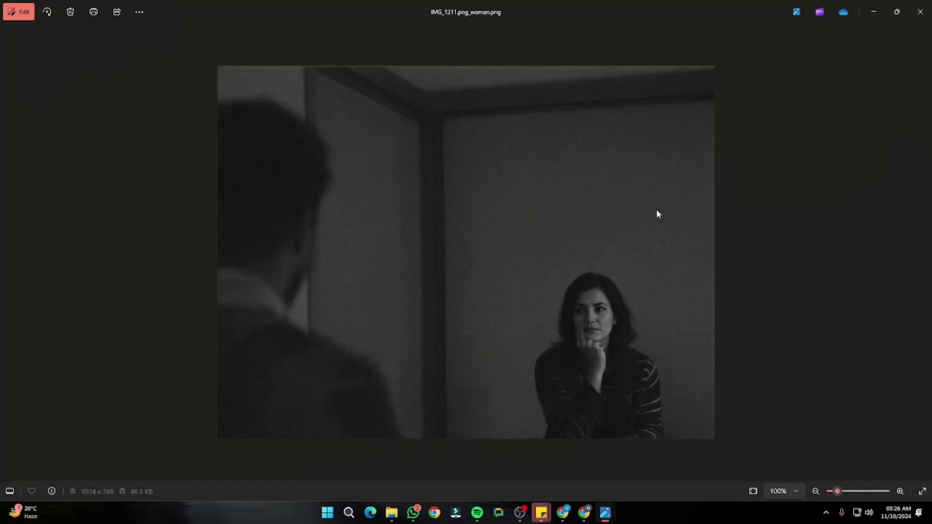
pyautogui.click(919, 12)
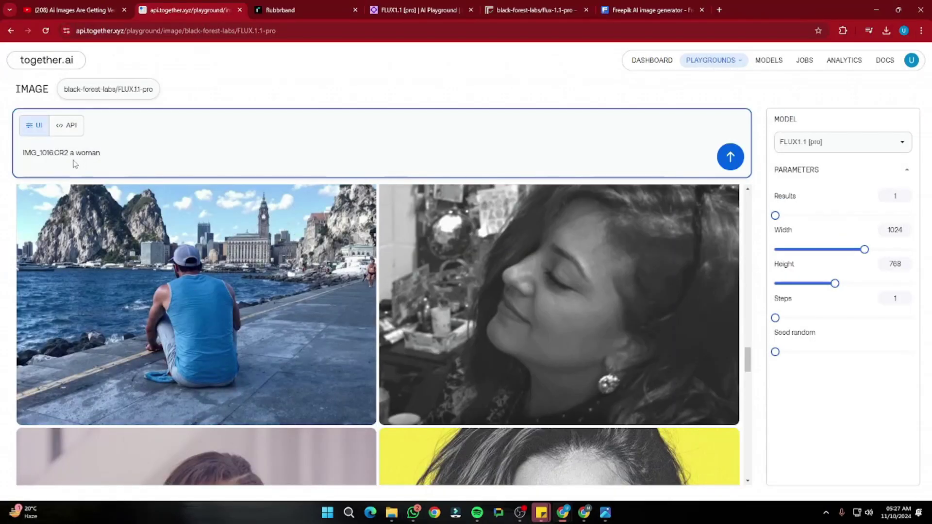
# Generate an image with "a woman" replaced by "dog" in the IMG_1016.CR2 prompt, and examine the downloaded dog picture up close
pyautogui.click(70, 152)
pyautogui.moveTo(71, 153); pyautogui.dragTo(170, 153)
pyautogui.write('dog')
pyautogui.click(737, 164)
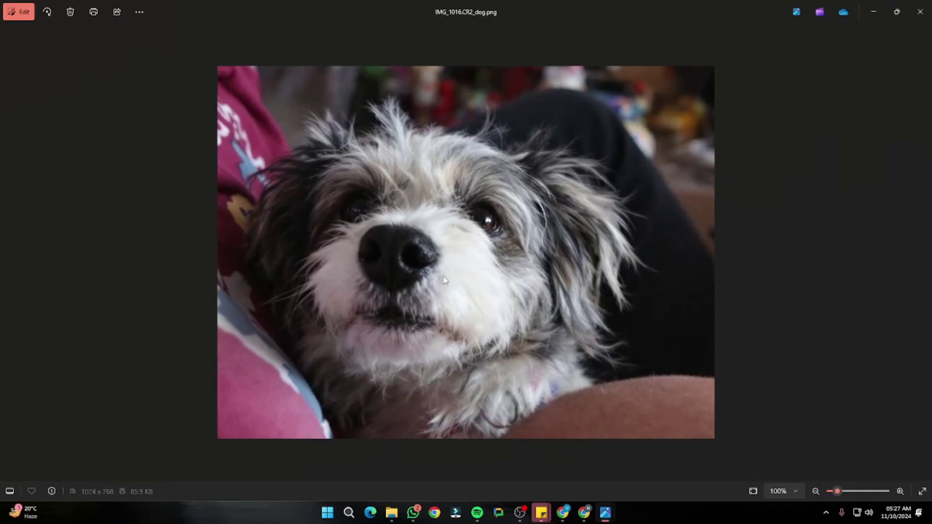
pyautogui.scroll(2, 444, 280)
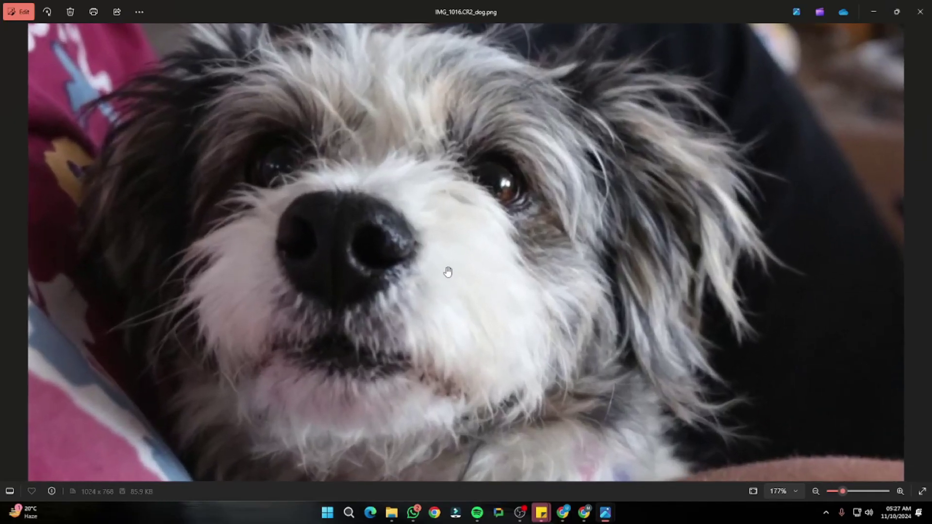
pyautogui.scroll(-2, 437, 277)
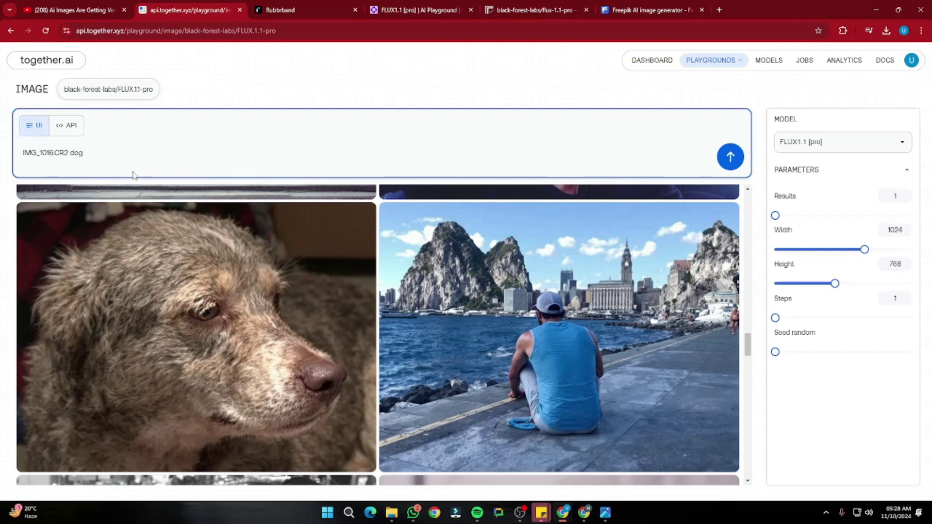
# Replace the dog prompt with "selfie.jpg" and generate an image from it
pyautogui.moveTo(85, 153); pyautogui.dragTo(7, 160)
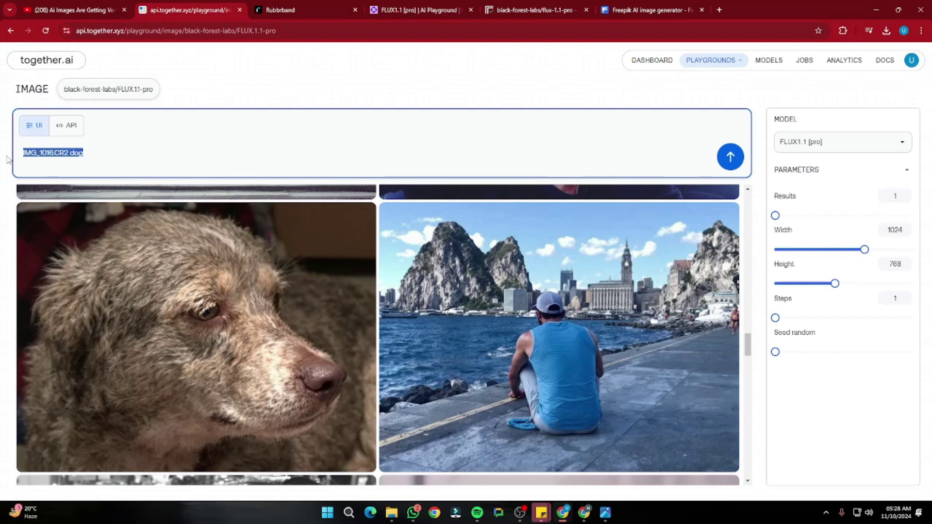
pyautogui.press('BackSpace')
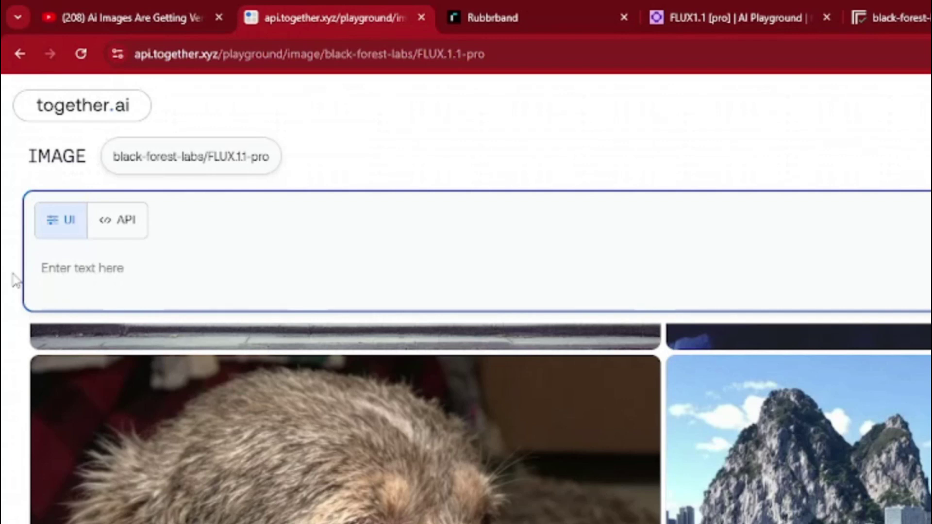
pyautogui.write('selfie')
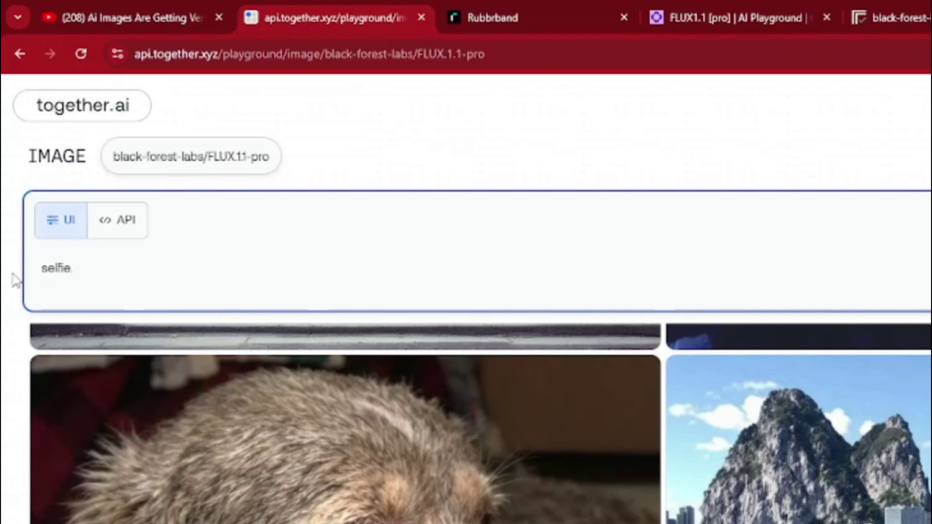
pyautogui.write('.jpg')
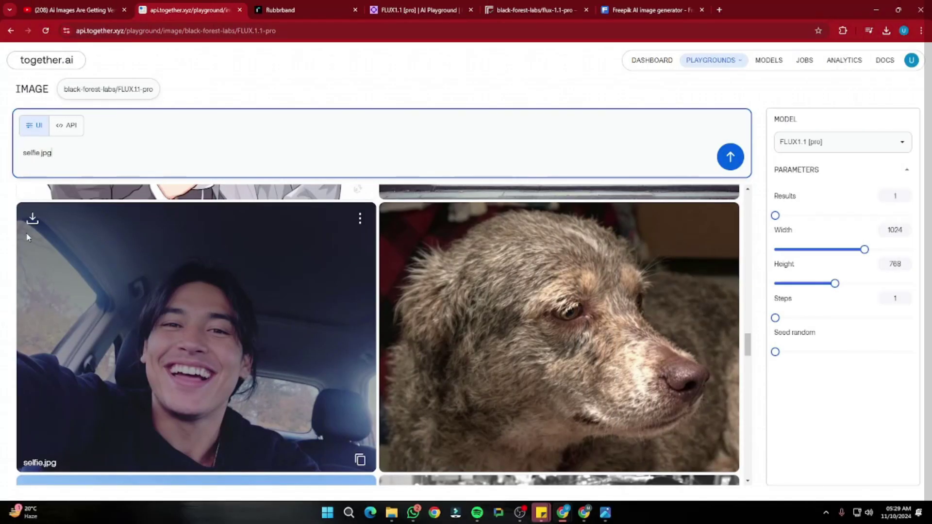
# Download the selfie.jpg image of the man in the car, examine his face up close, and leave the image viewer
pyautogui.click(33, 219)
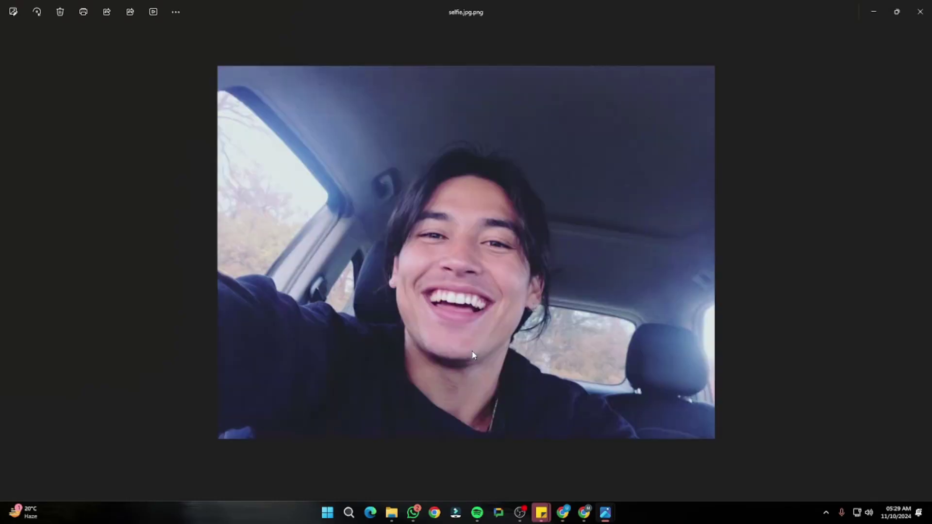
pyautogui.scroll(-1, 411, 273)
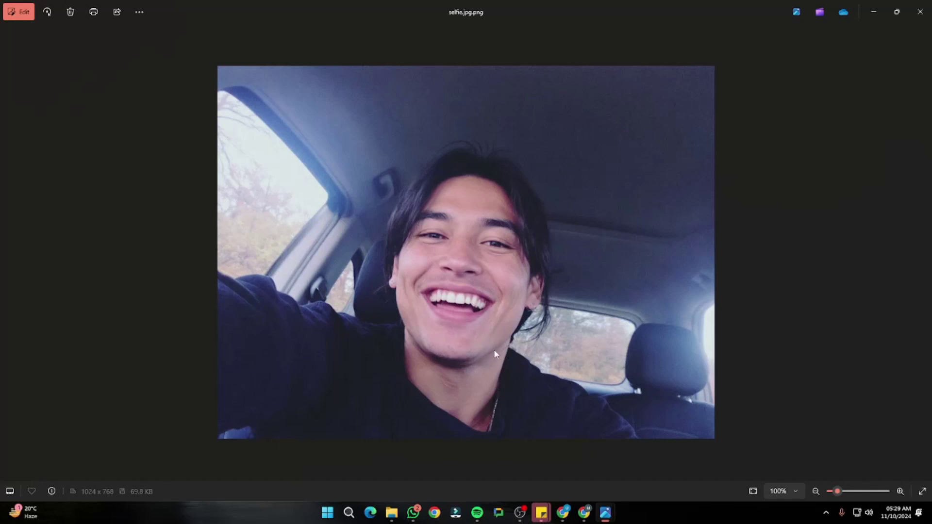
pyautogui.scroll(4, 494, 349)
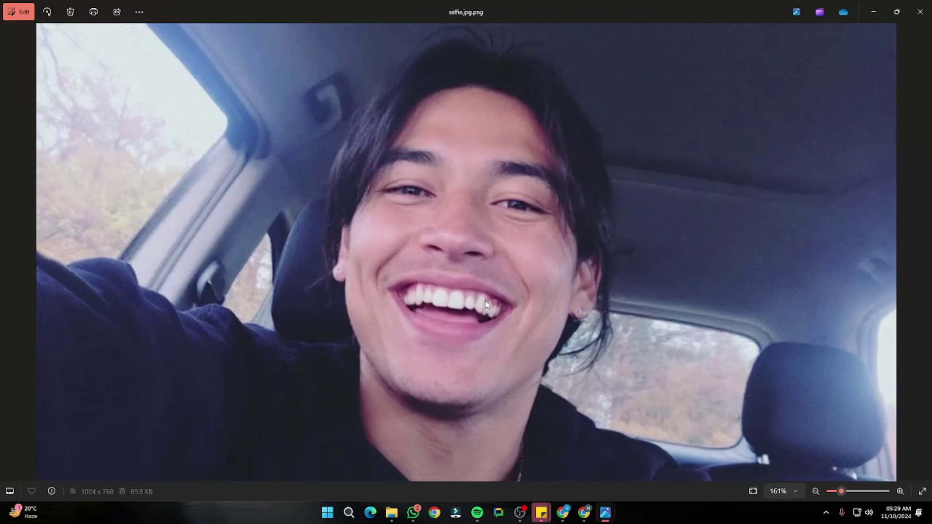
pyautogui.scroll(-4, 485, 304)
pyautogui.scroll(4, 433, 289)
pyautogui.scroll(-4, 433, 289)
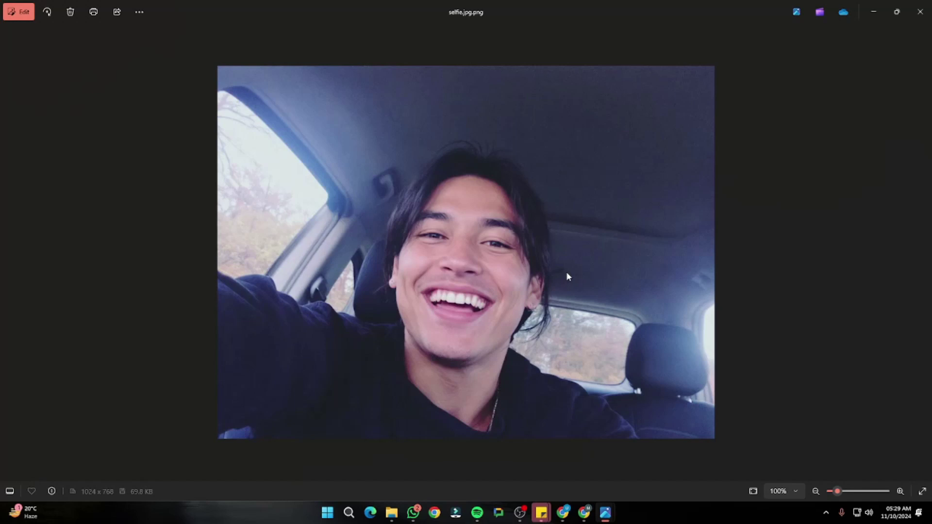
pyautogui.click(883, 17)
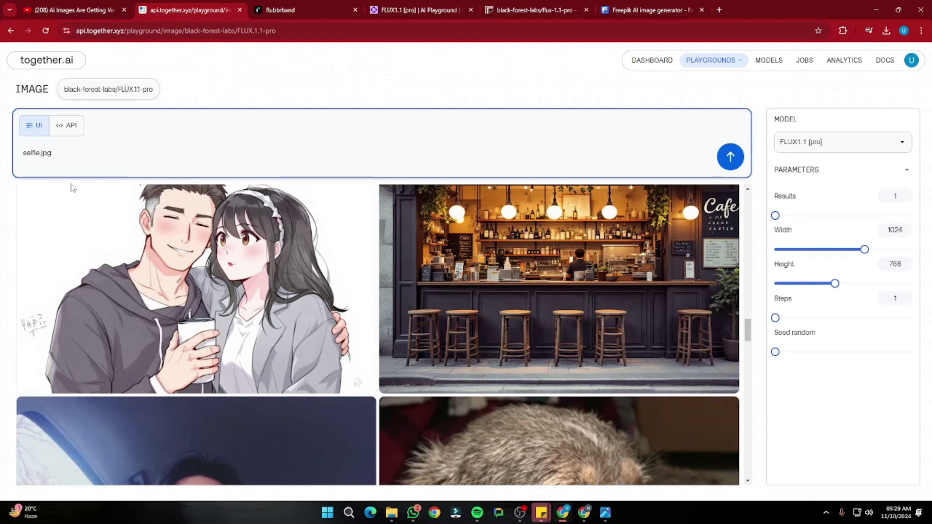
pyautogui.moveTo(24, 152); pyautogui.dragTo(108, 152)
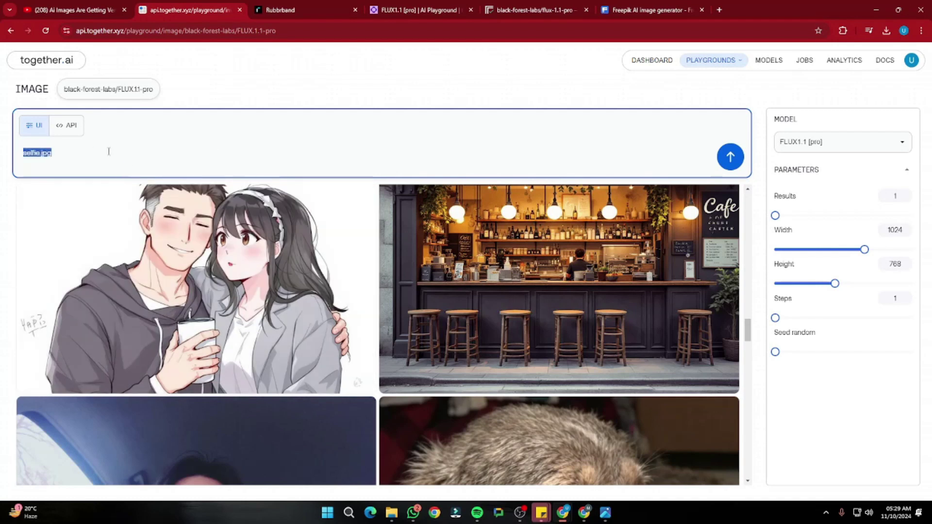
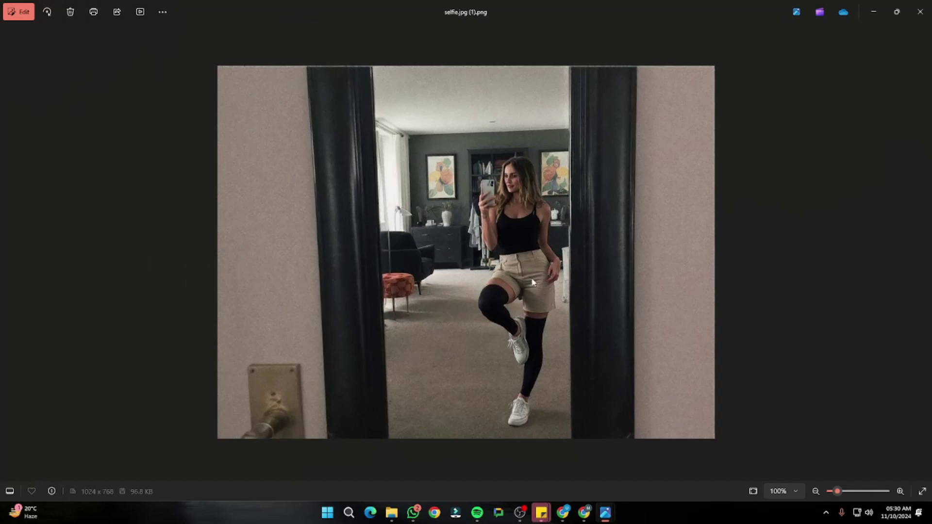
# Browse the downloaded selfie images one by one in the image viewer, from selfie.jpg (1).png through selfie.jpg (7).png
pyautogui.press('Right')
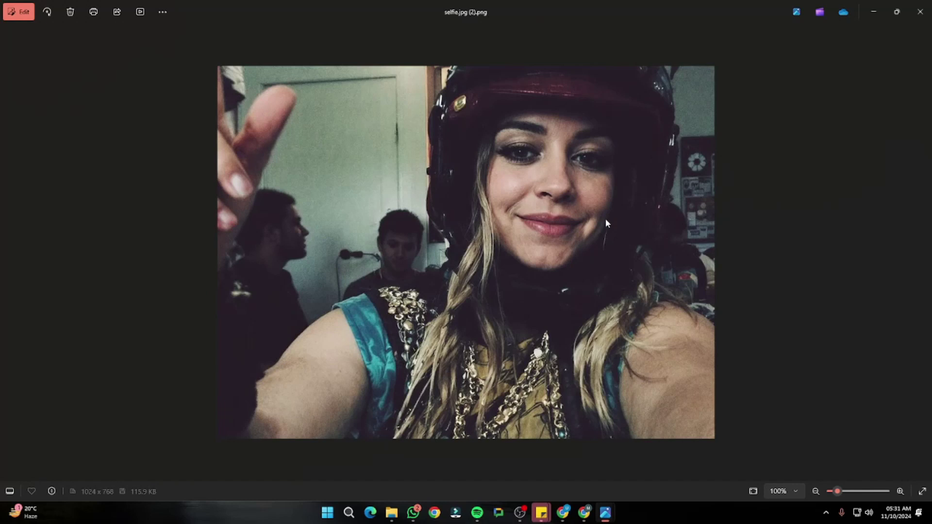
pyautogui.press('Right')
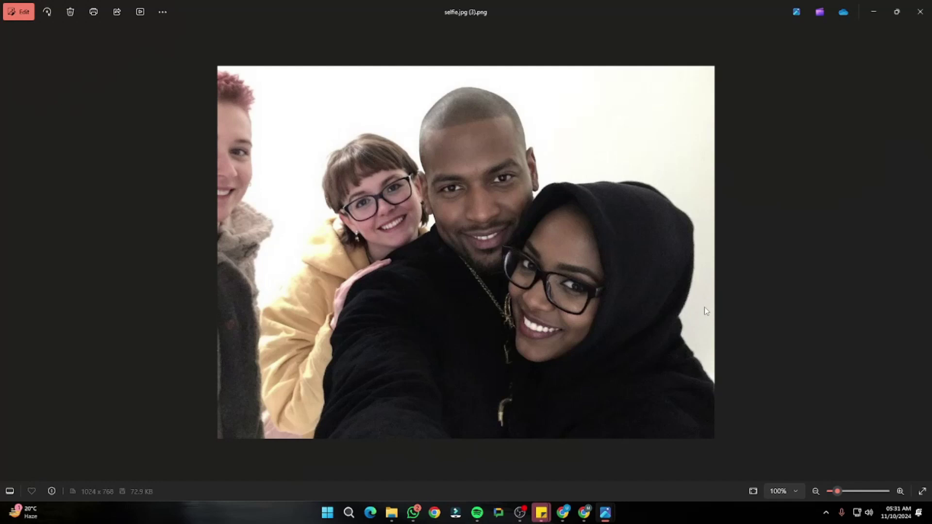
pyautogui.press('Right')
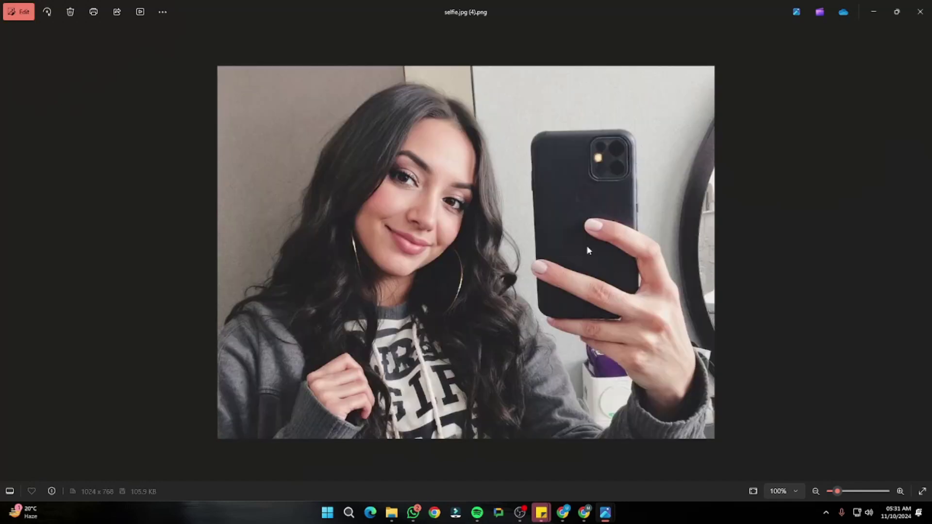
pyautogui.press('Right')
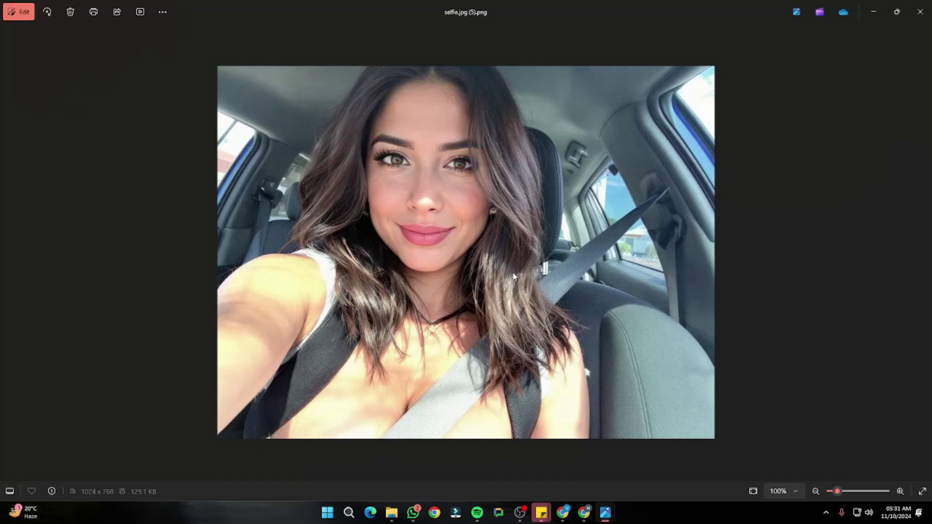
pyautogui.press('Right')
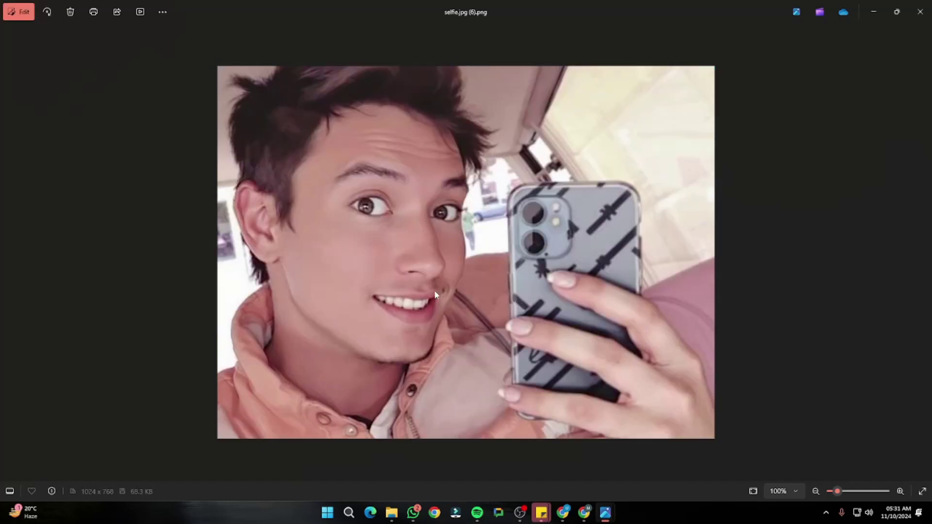
pyautogui.press('Right')
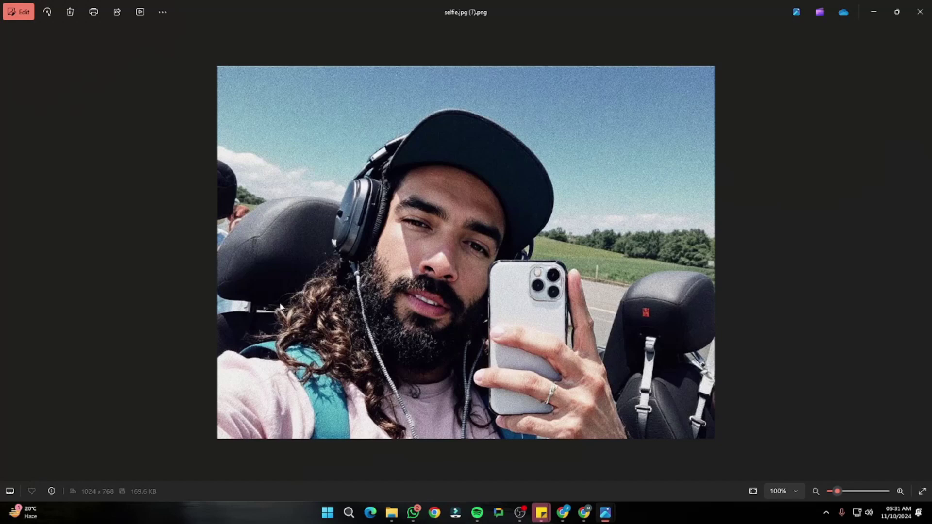
# Go back through the selfie images to selfie.jpg (1).png, and return to the together.ai playground in the browser
pyautogui.press('Left')
pyautogui.press('Left')
pyautogui.press('Left')
pyautogui.press('Left')
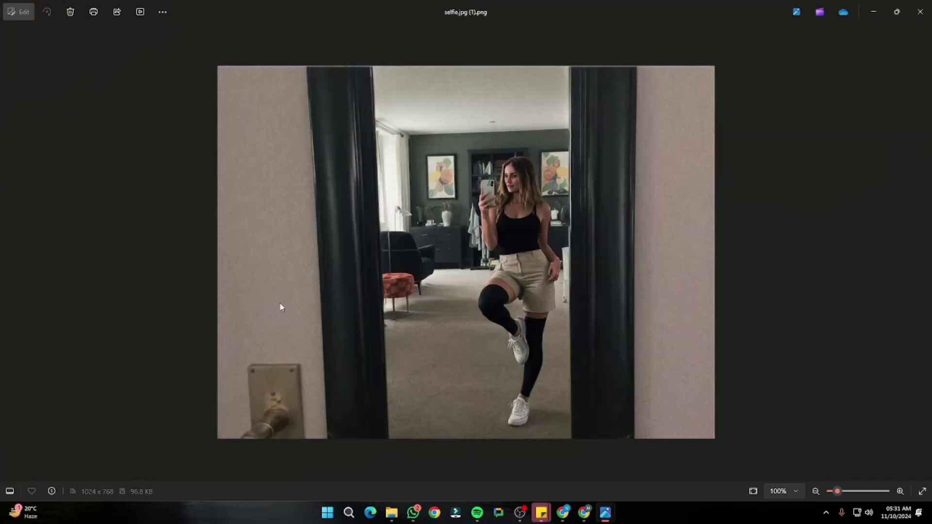
pyautogui.hotkey('alt', 'Tab')
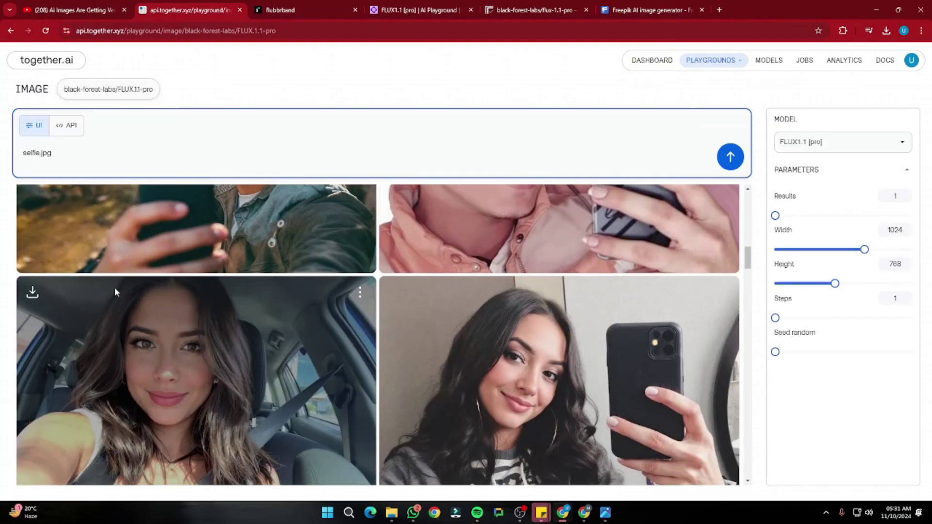
# Review the generated images in the playground results, from the selfie.jpg pictures through the girlfriend.jpg drawing to the older IMG_1012.png woman portrait
pyautogui.scroll(-5, 108, 278)
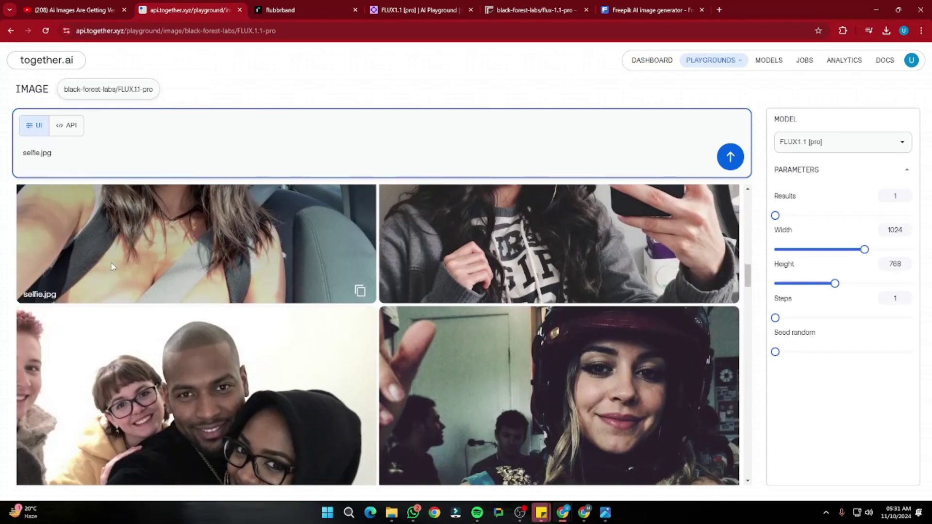
pyautogui.scroll(-4, 115, 258)
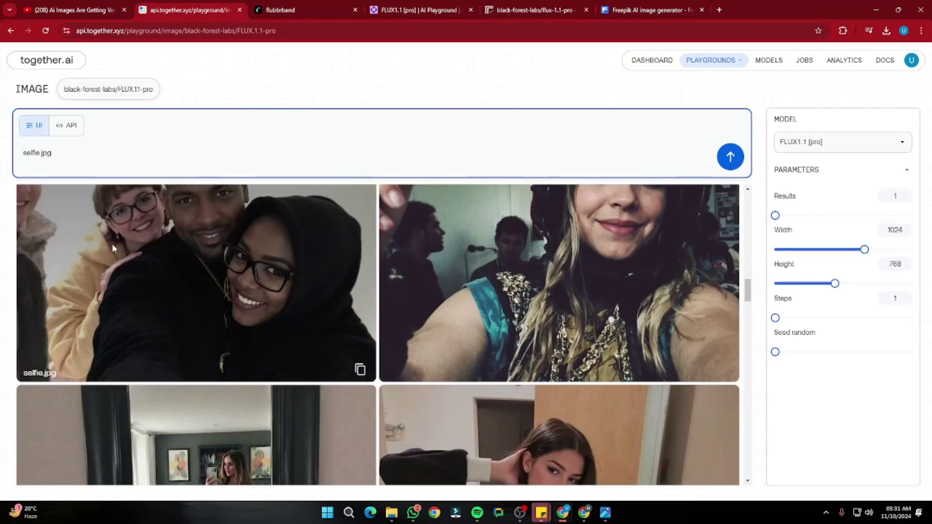
pyautogui.scroll(-4, 113, 247)
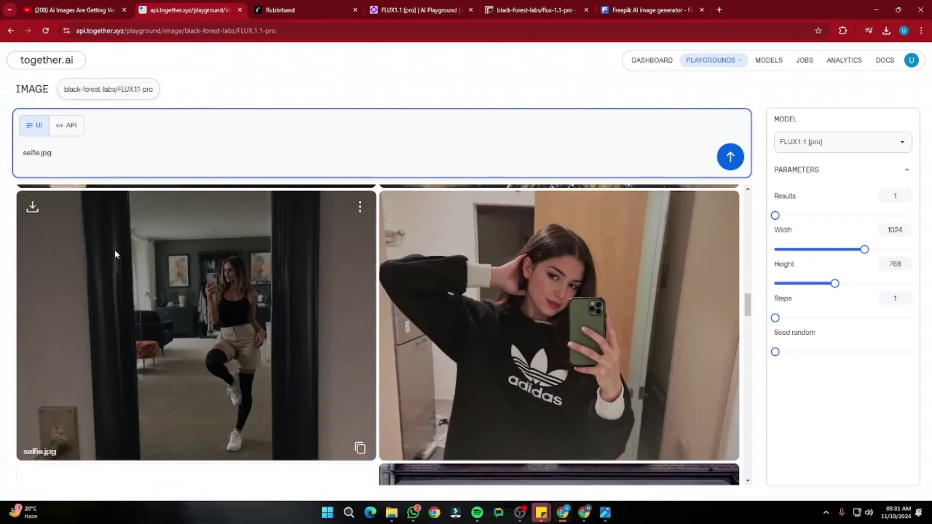
pyautogui.scroll(-4, 112, 234)
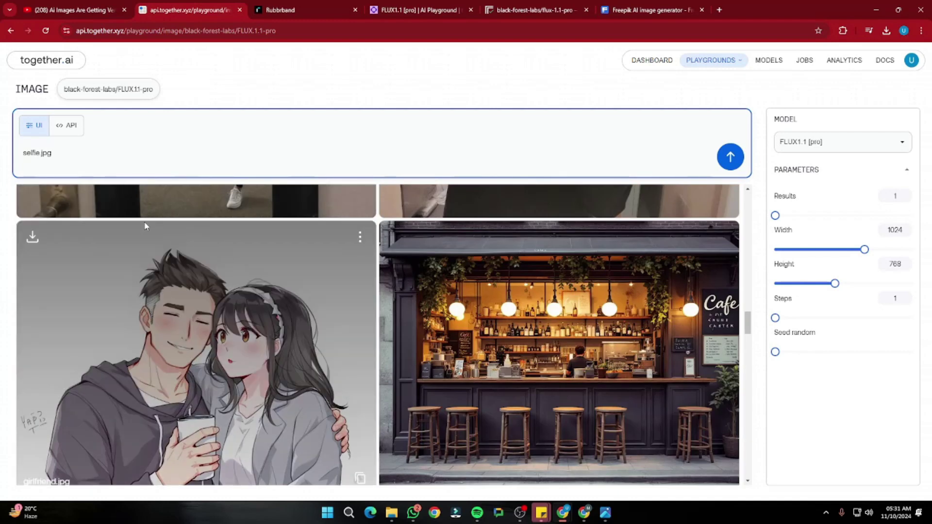
pyautogui.scroll(-3, 145, 228)
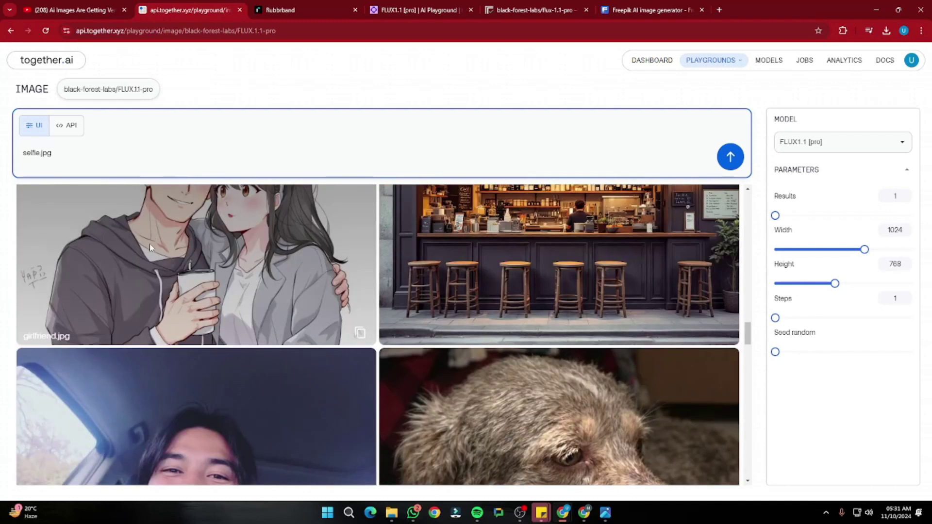
pyautogui.scroll(-4, 138, 221)
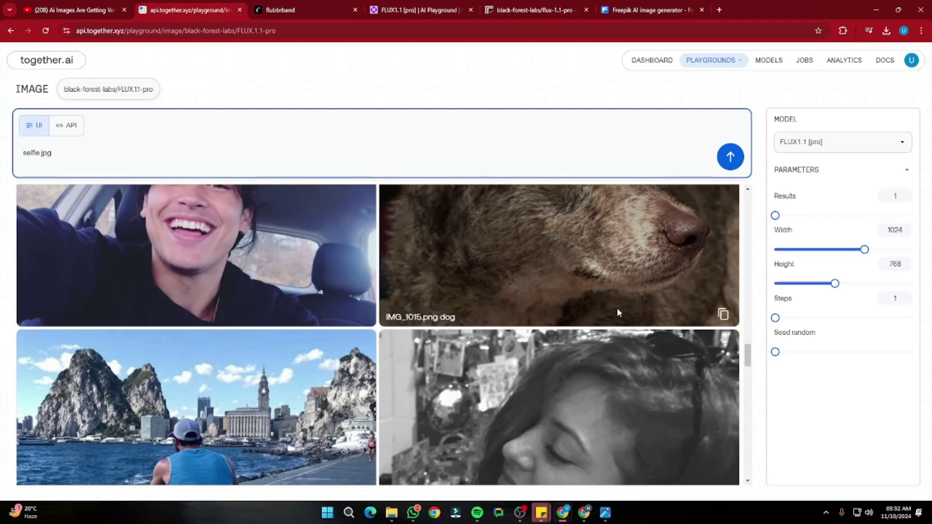
pyautogui.scroll(-10, 617, 312)
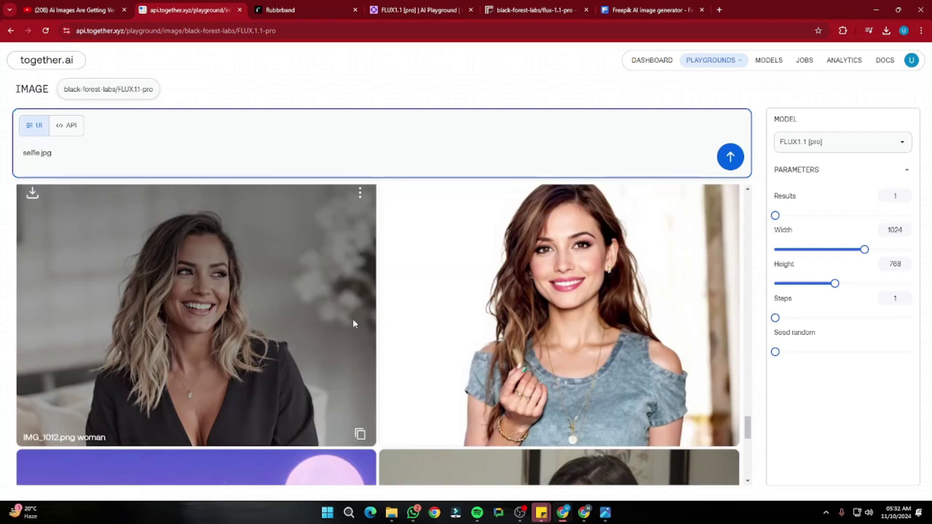
pyautogui.scroll(-4, 353, 324)
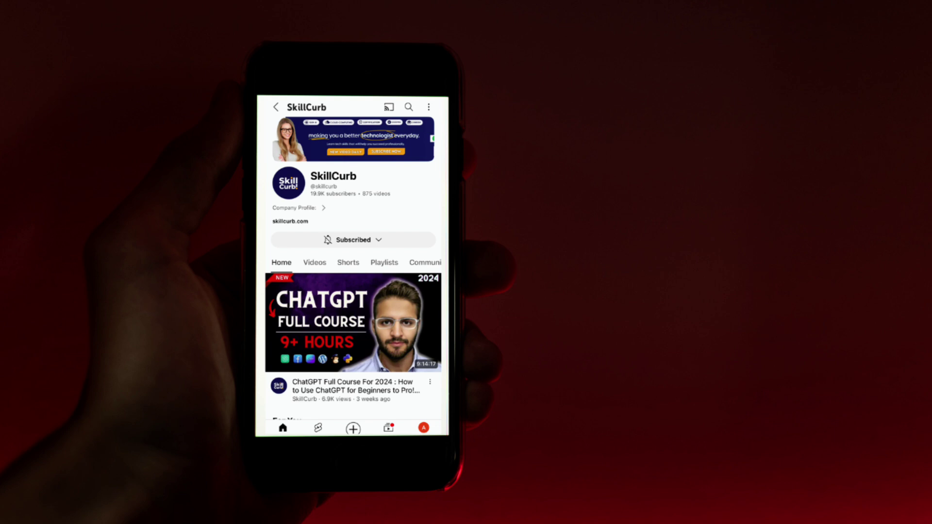